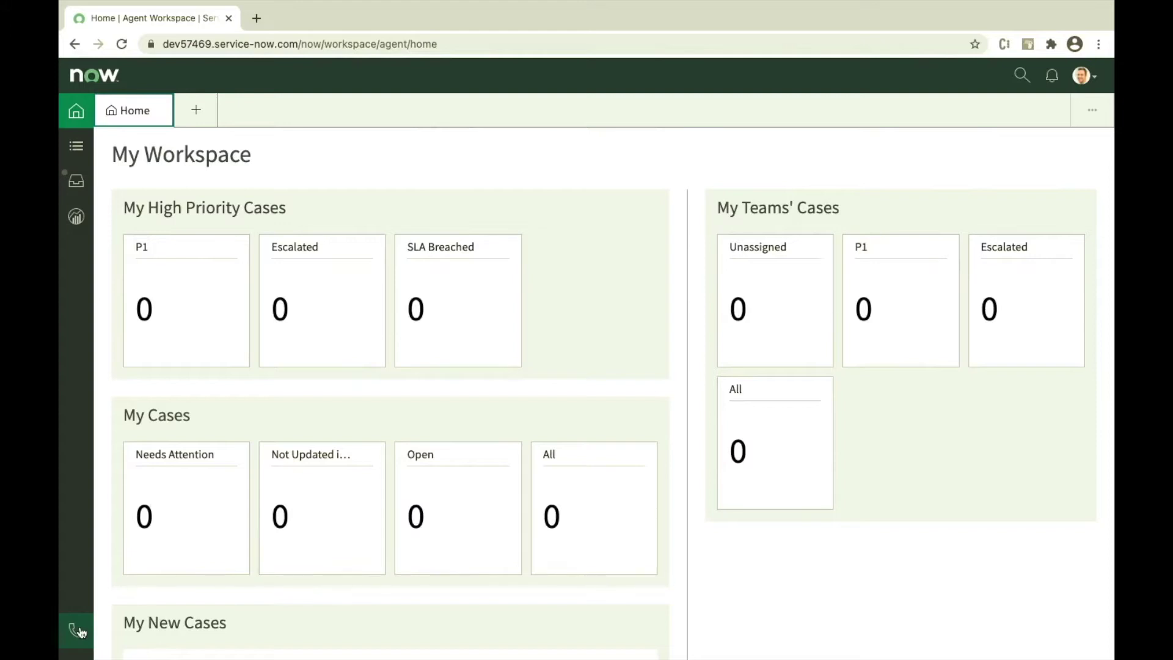
Open the App Connect softphone panel from the phone icon in the left sidebar
click(78, 630)
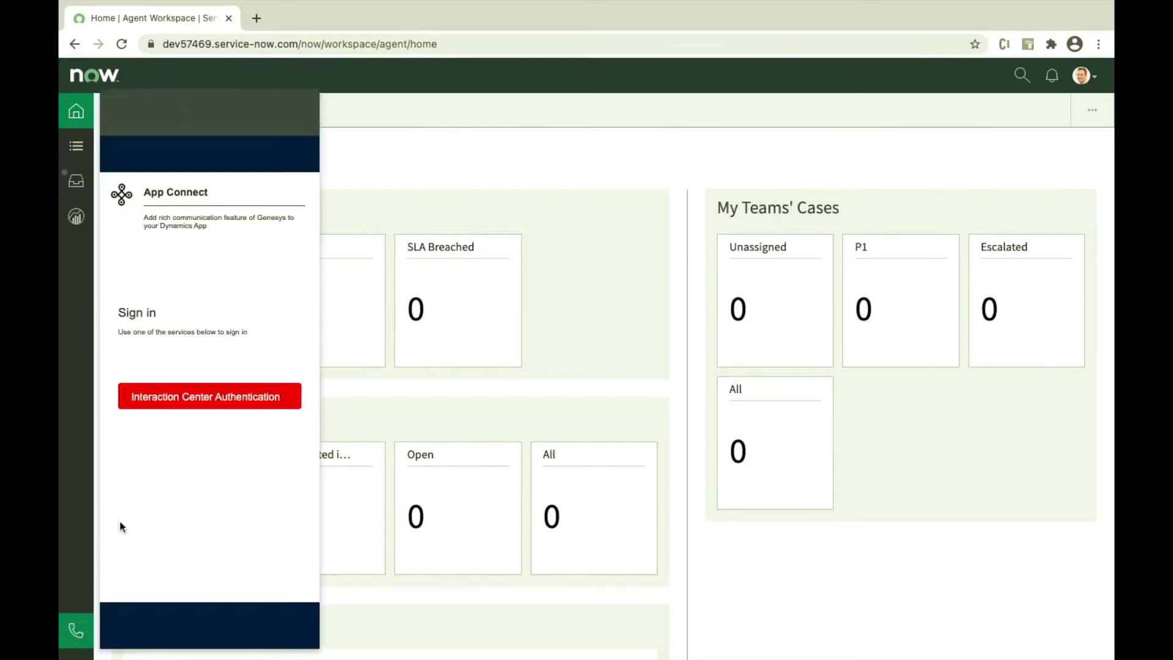
click(225, 398)
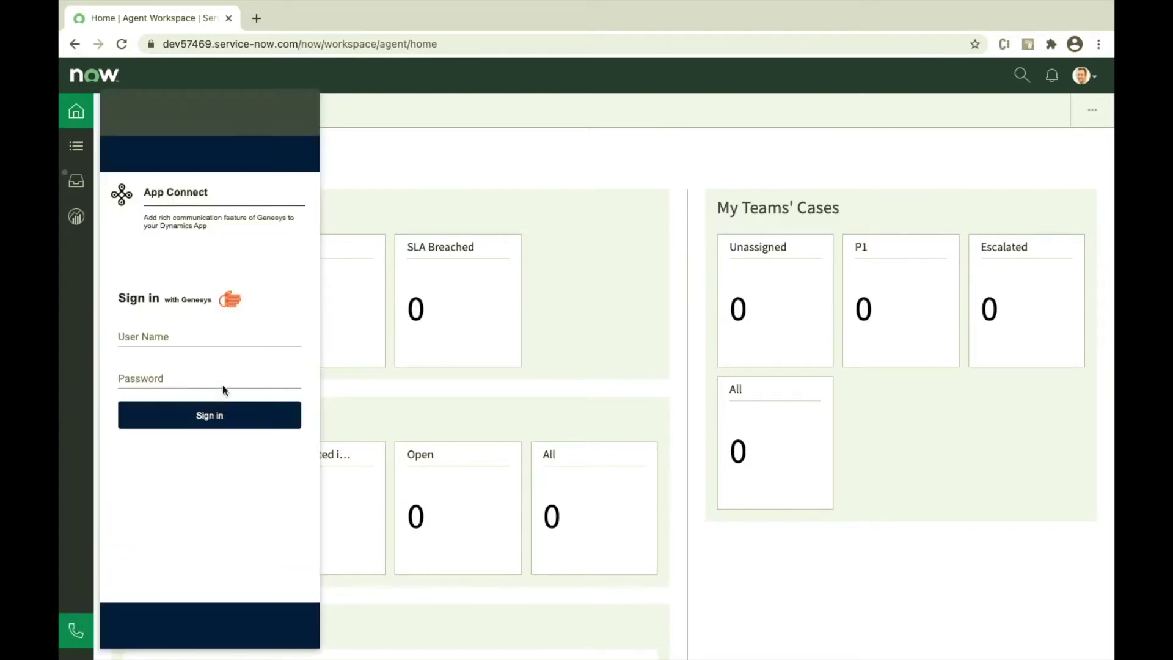
click(224, 335)
text(John)
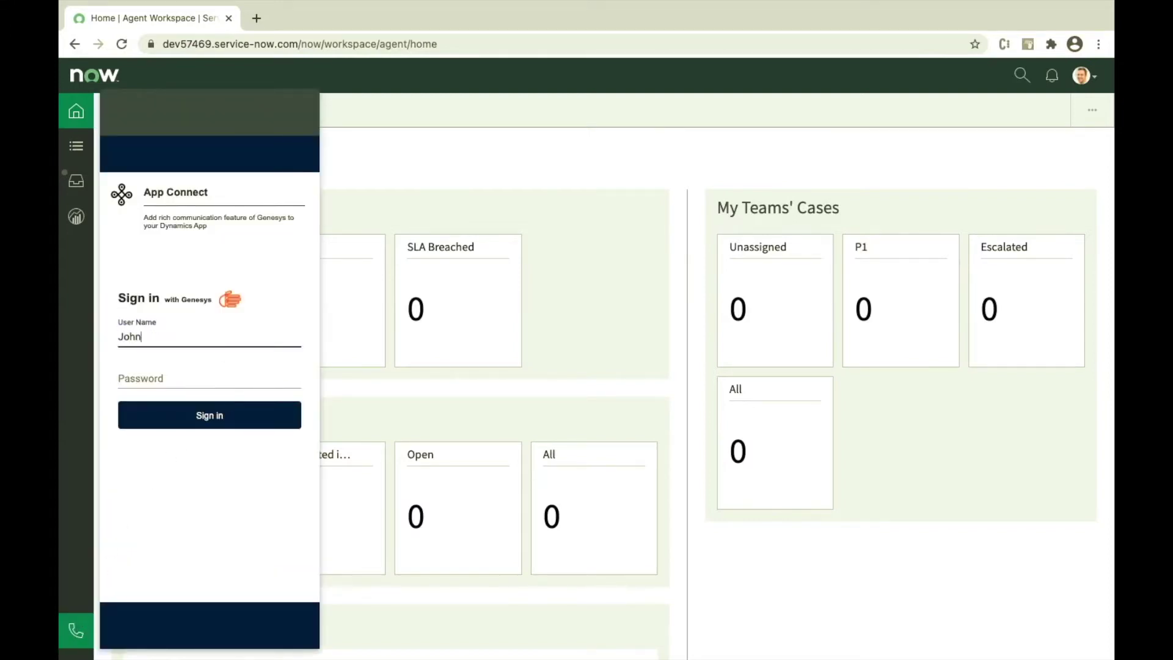
text(Doe)
click(210, 378)
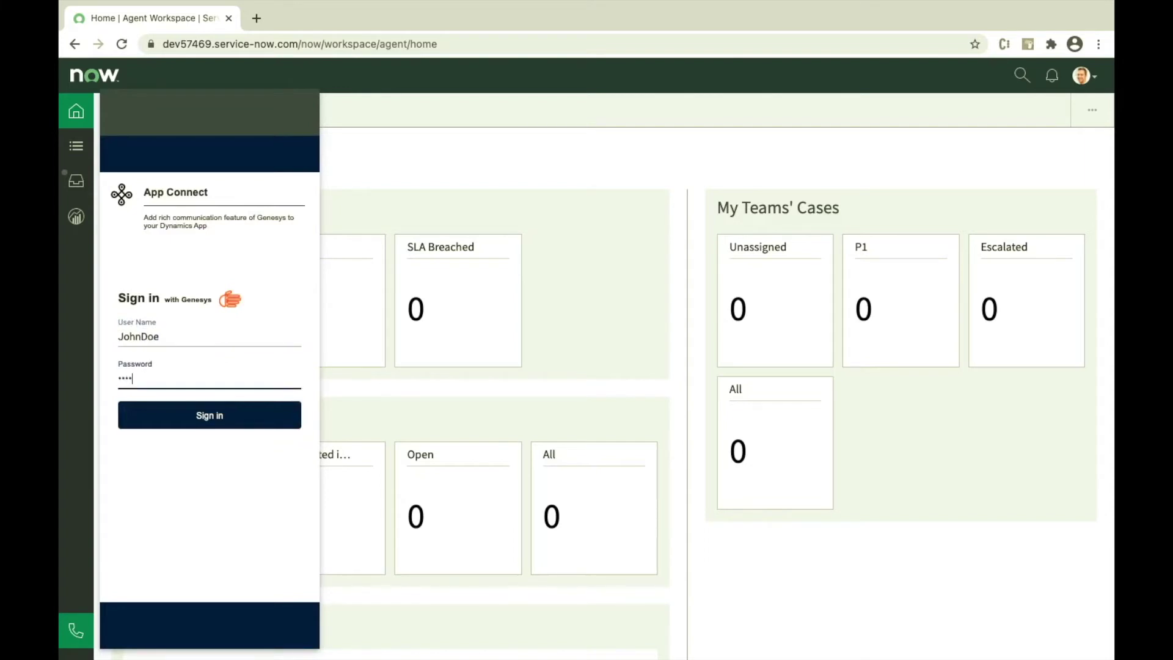
click(207, 416)
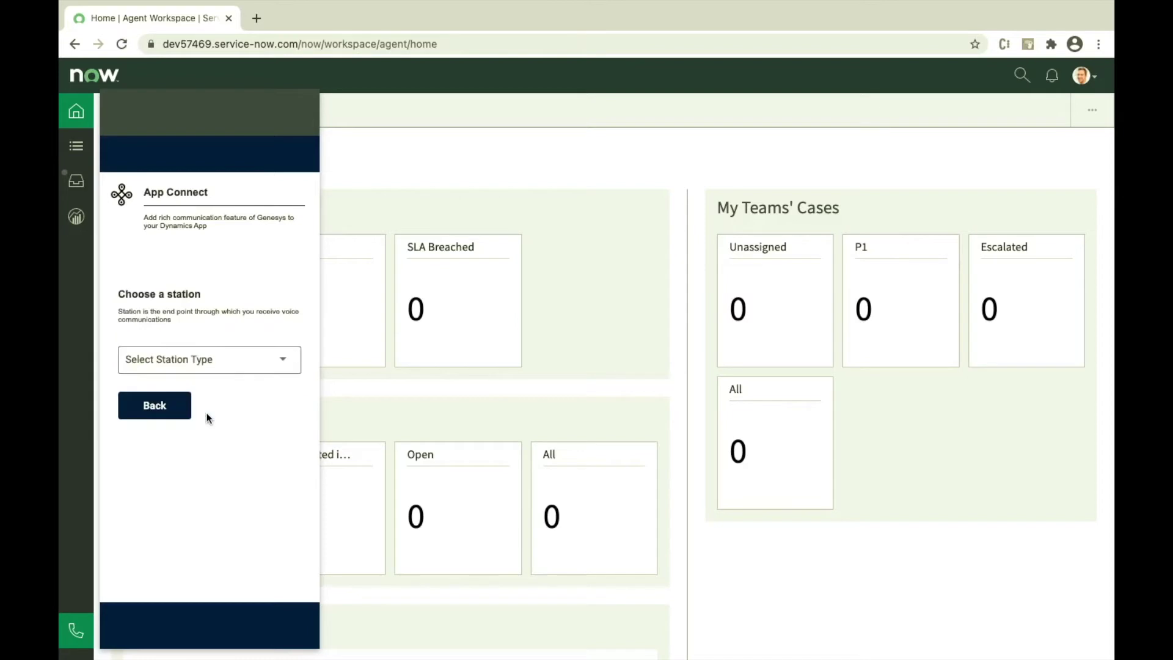
Use a Work Station with extension 1002 as the station and log in
click(213, 367)
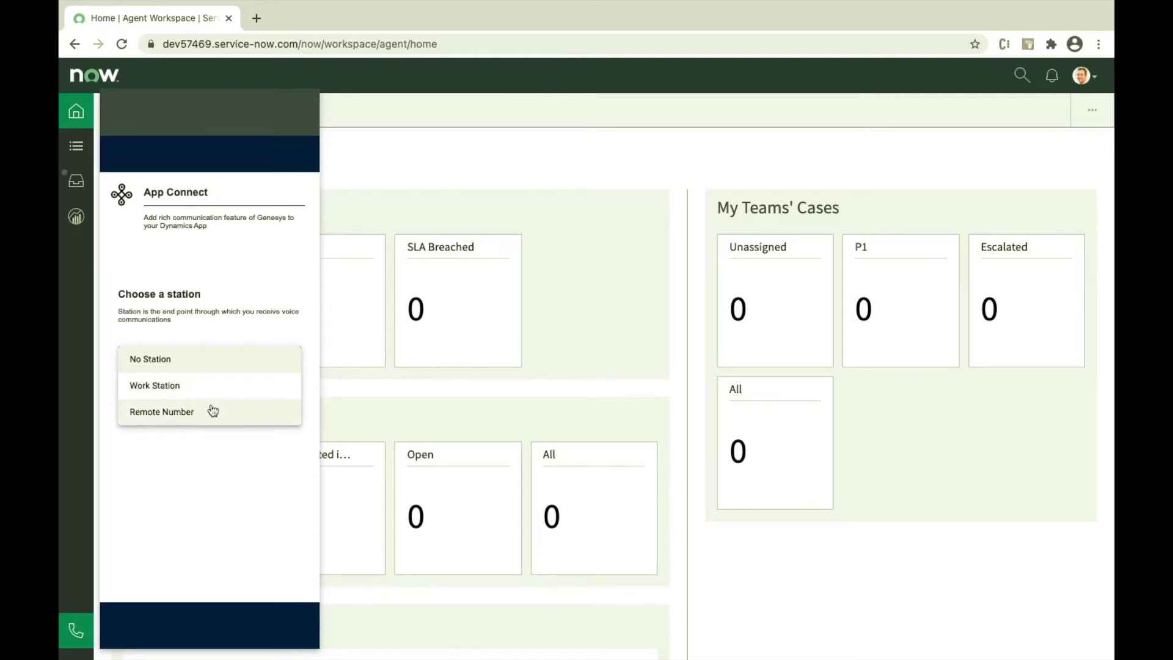
click(219, 384)
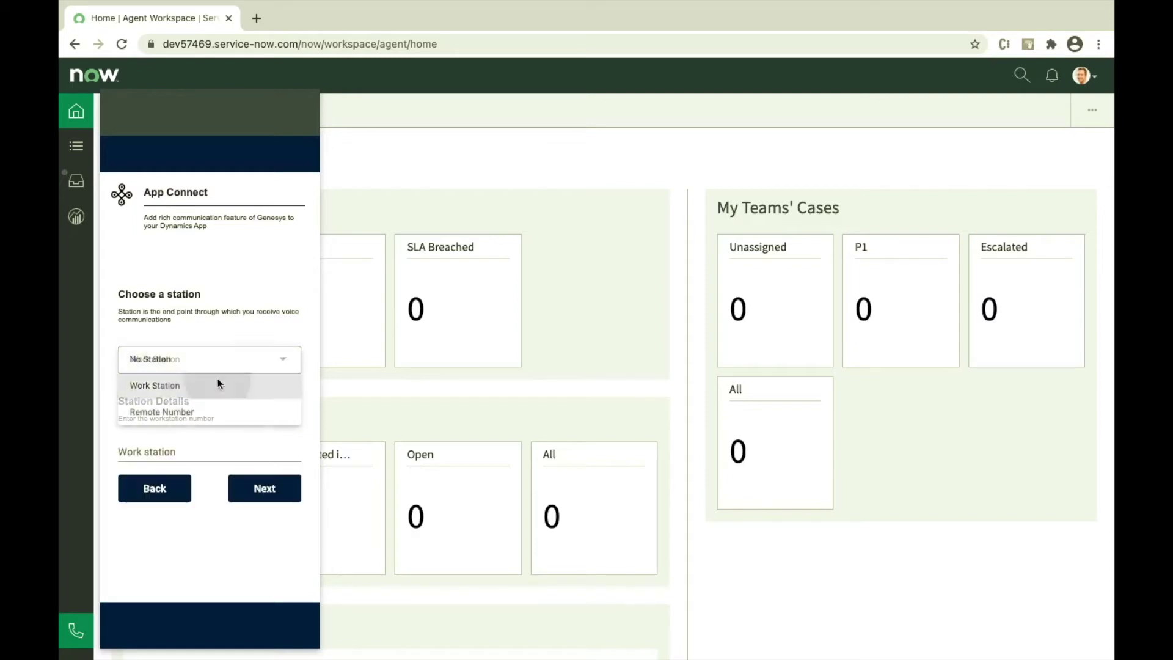
click(211, 456)
text(1)
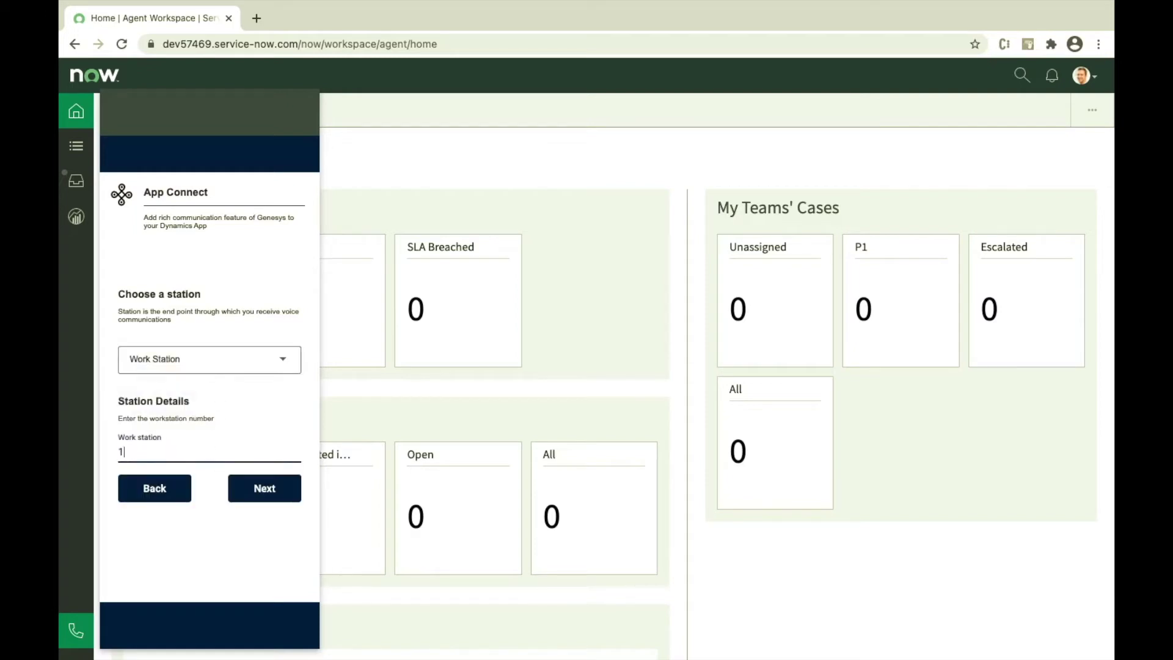
text(002)
click(254, 494)
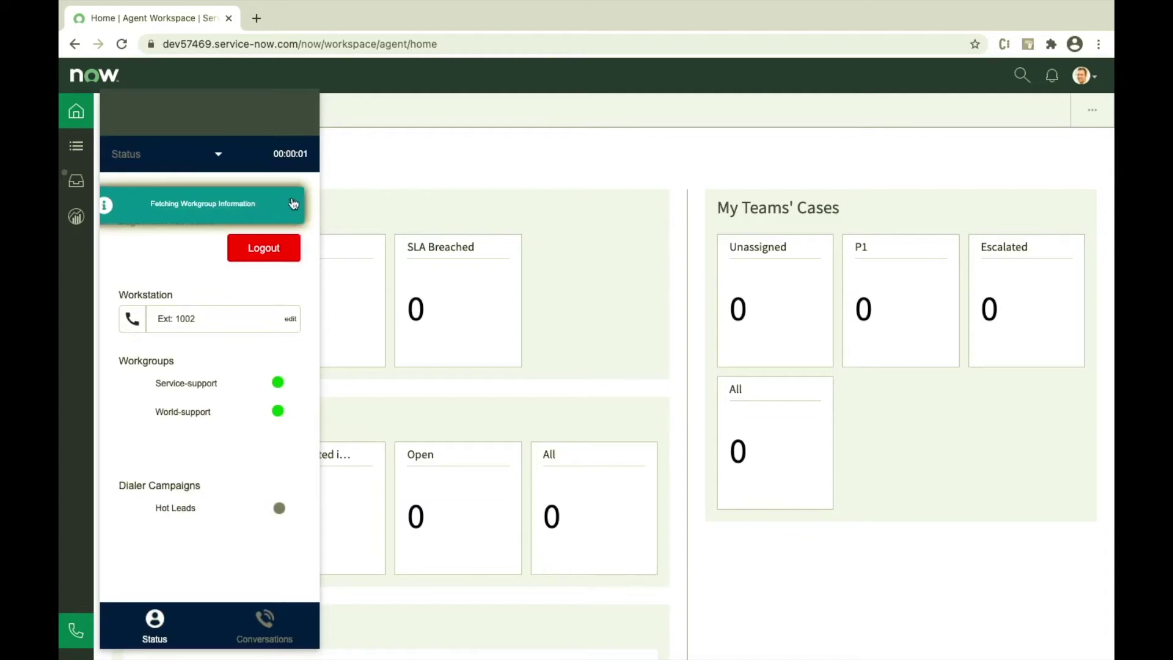
Dismiss the workgroup fetching notice and set the agent status to Available
click(294, 205)
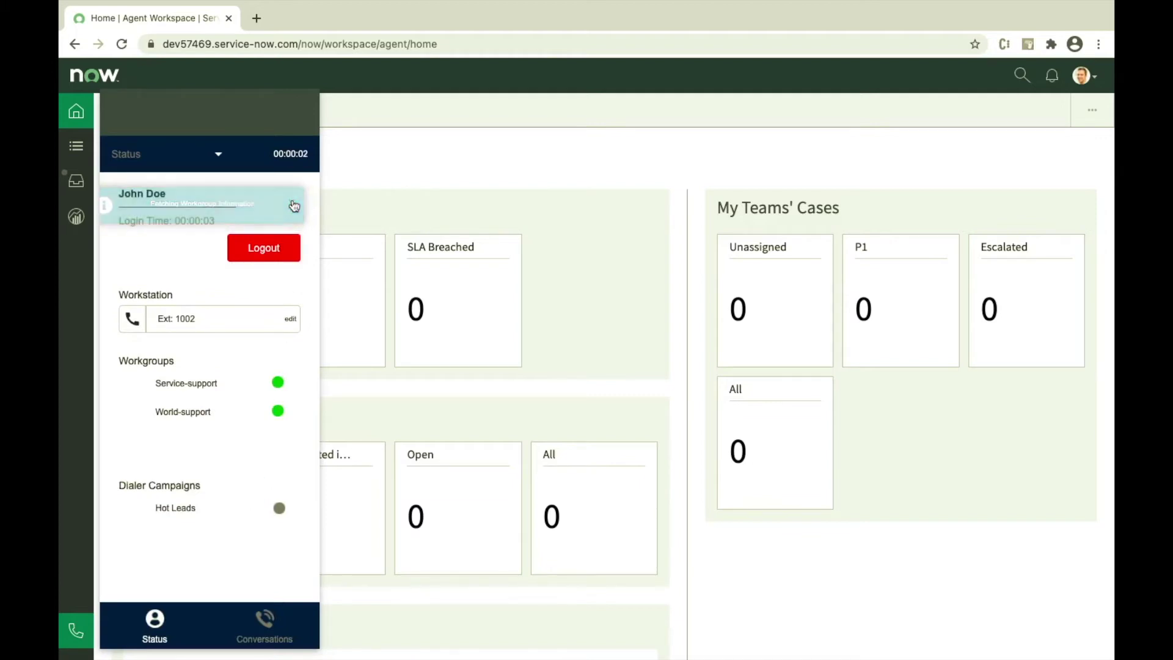
click(221, 157)
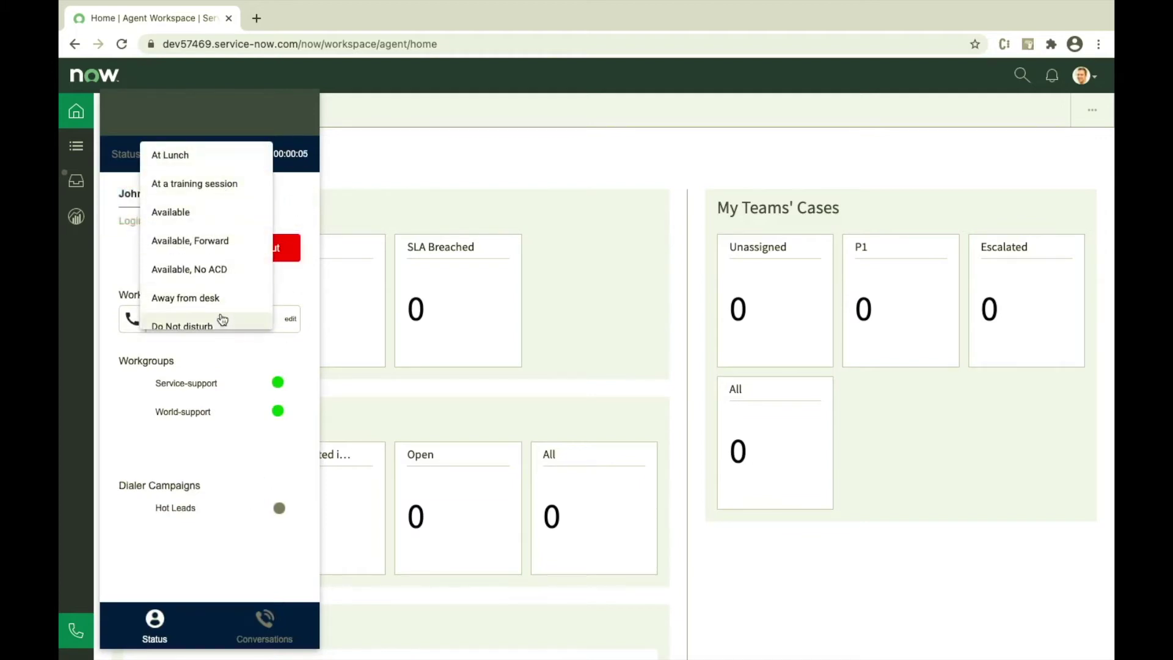
scroll(222, 318, down, 3)
scroll(222, 317, down, 1)
scroll(222, 317, up, 4)
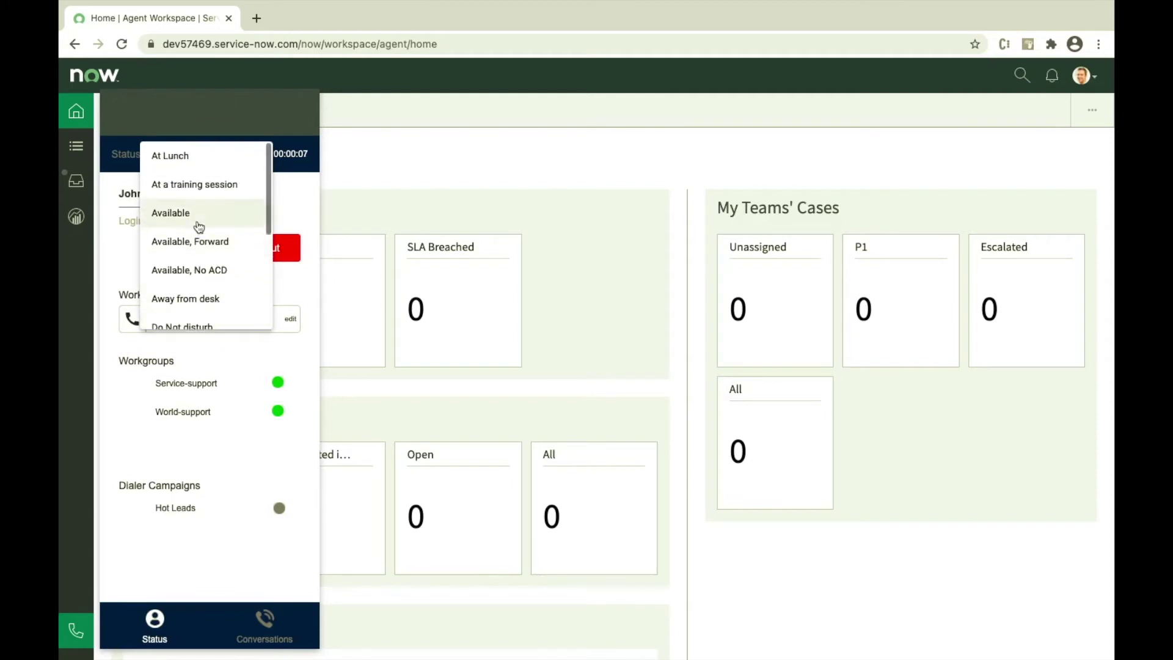
click(197, 223)
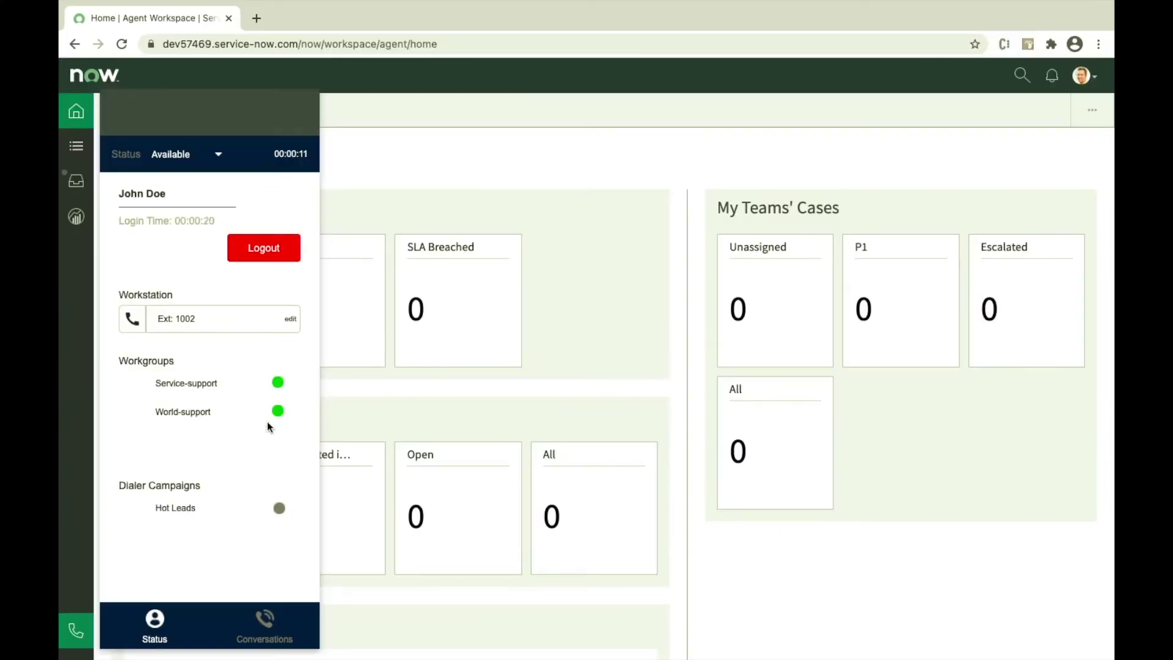
click(260, 623)
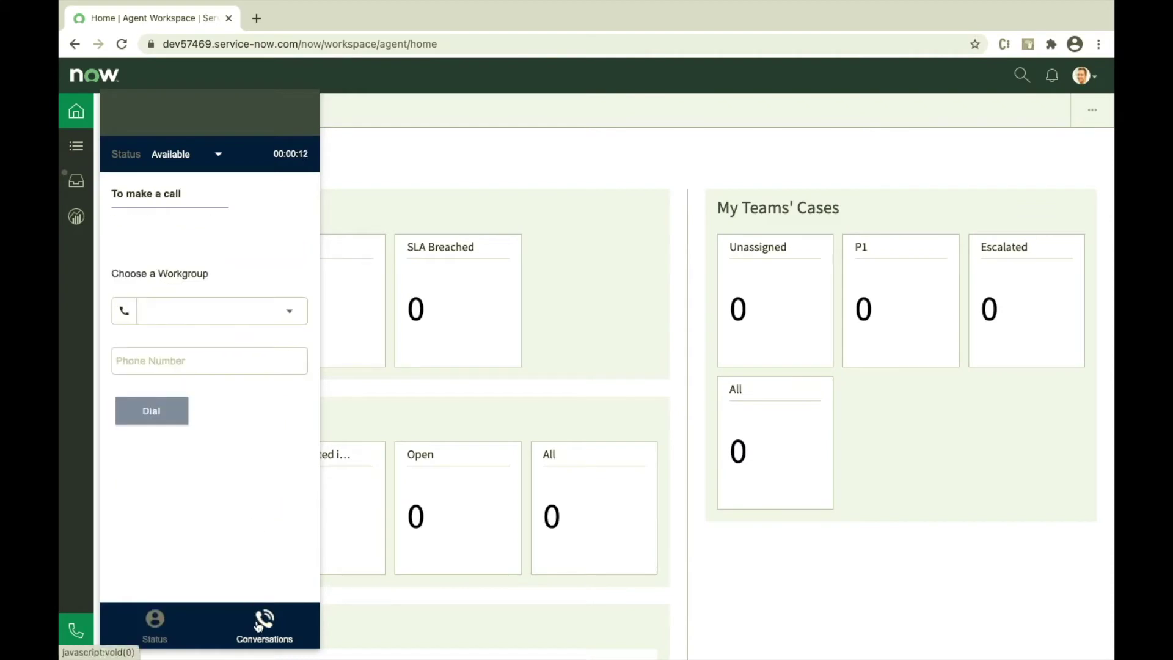
click(289, 313)
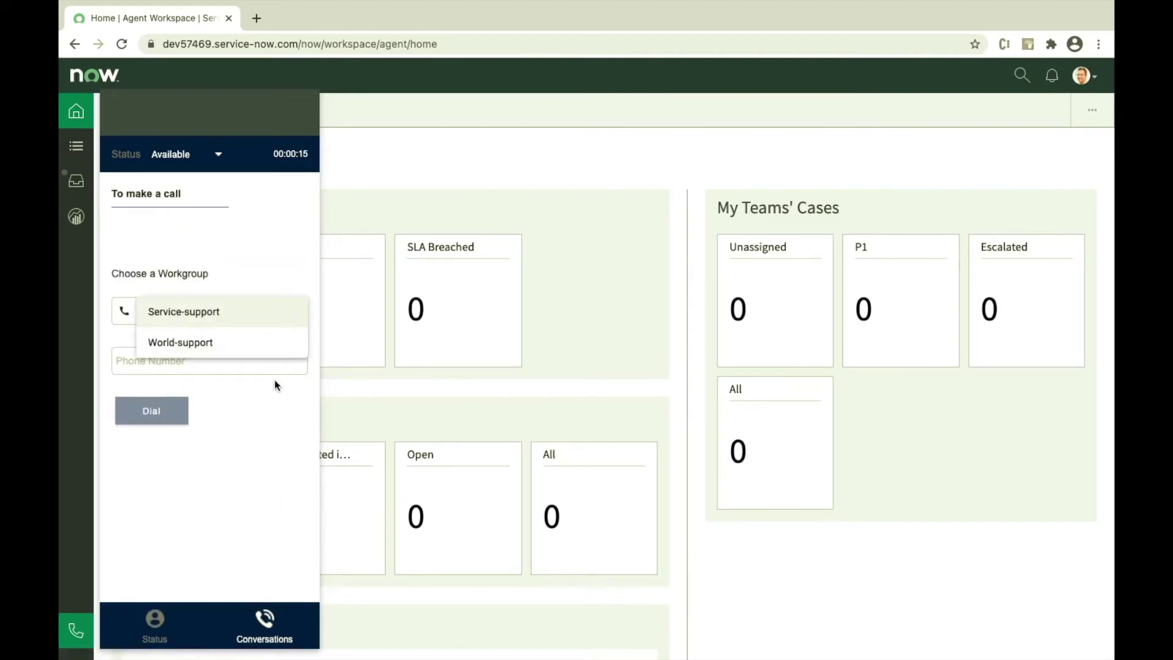
click(271, 346)
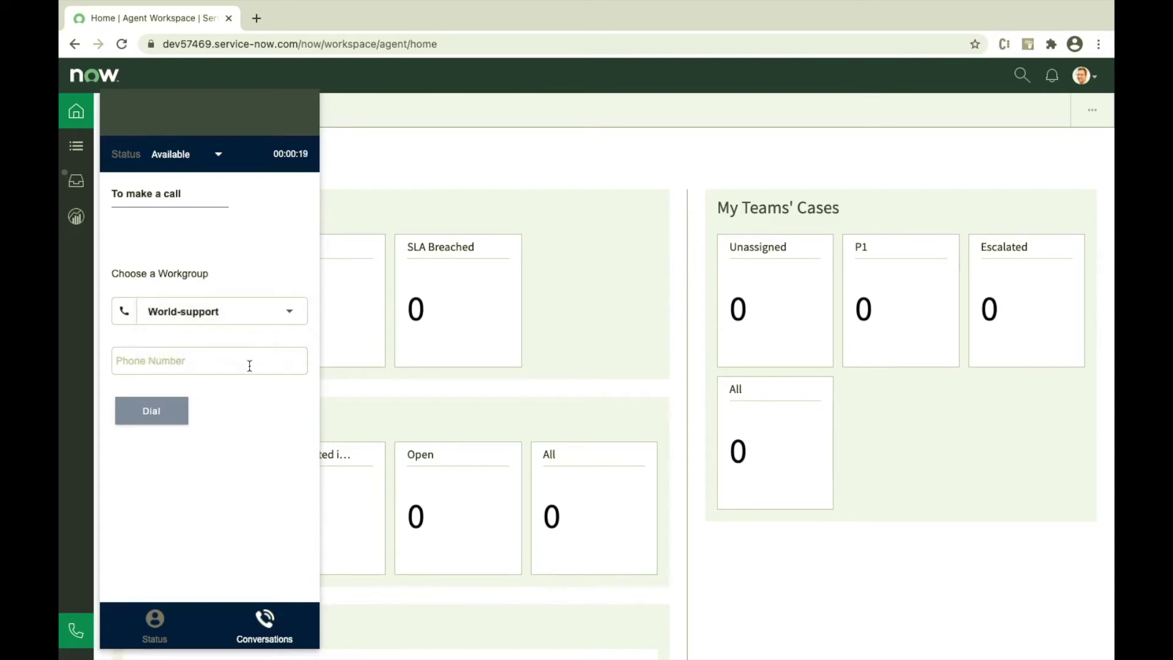
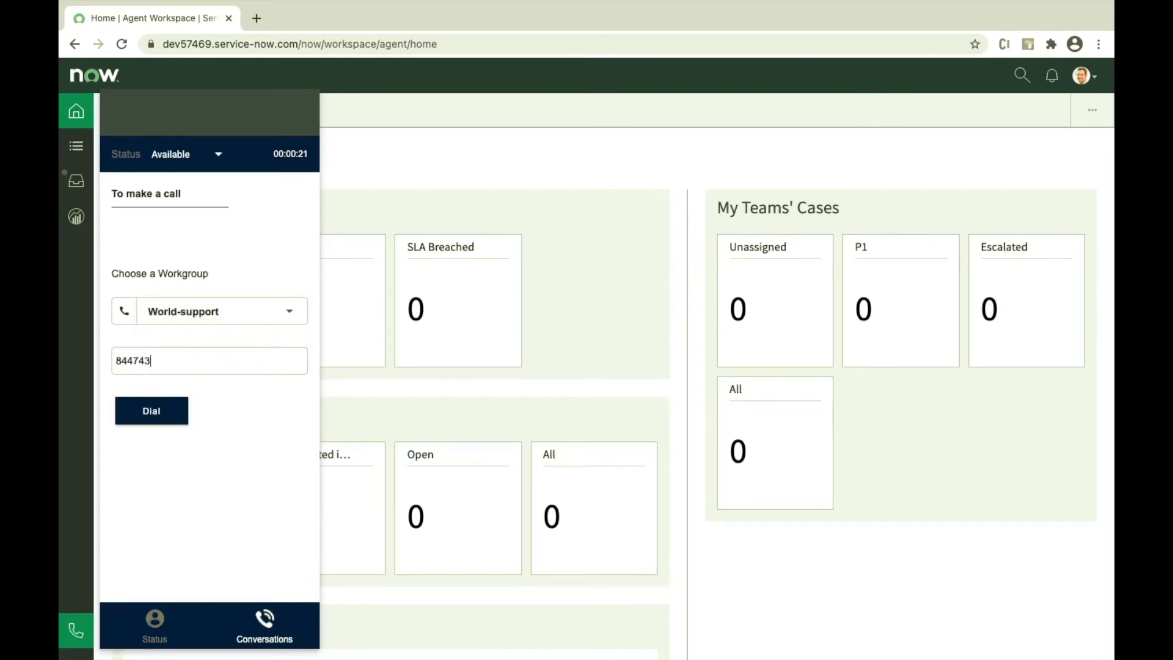
click(181, 415)
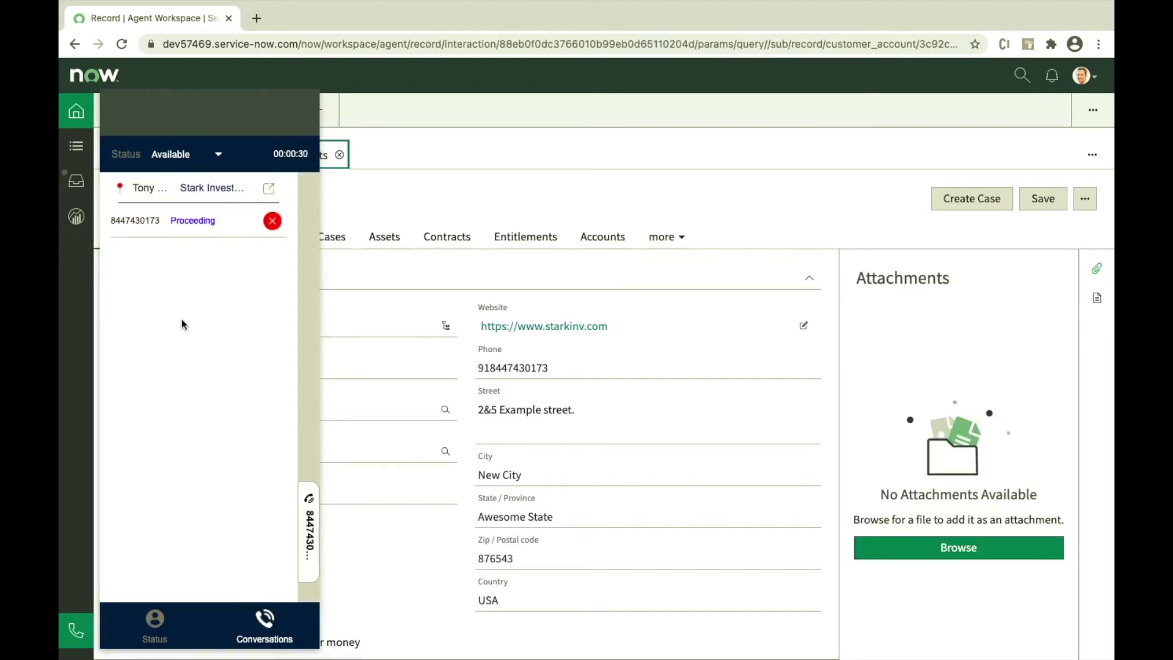
Review the Stark Investments account's Contacts and Details, then return to the connected call
click(70, 629)
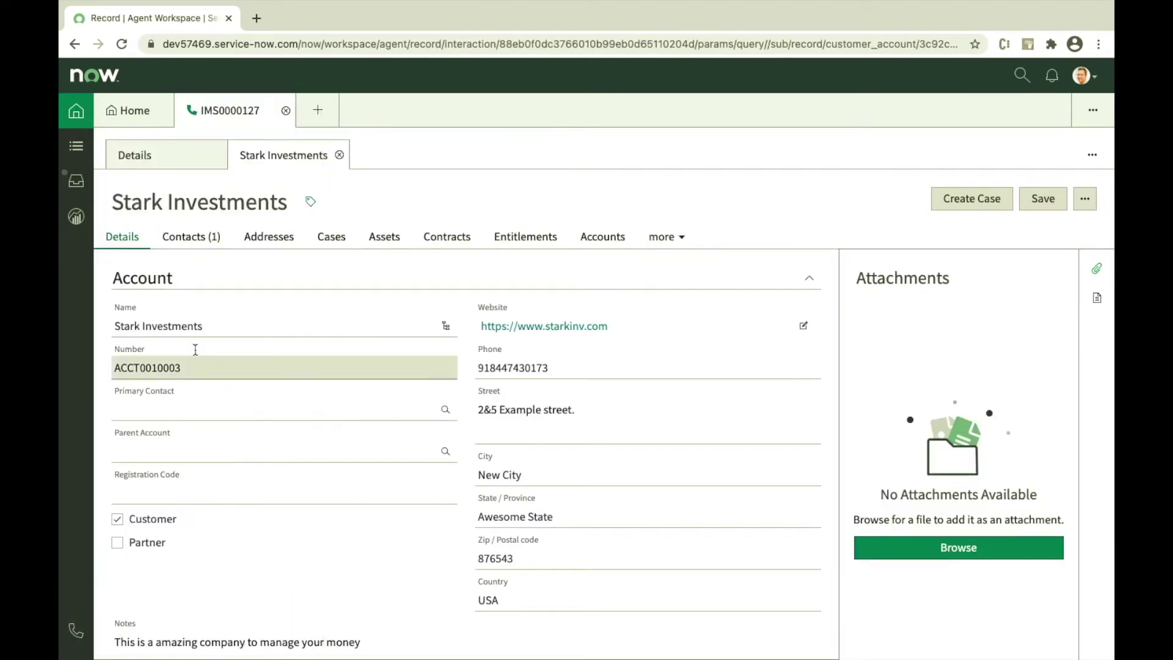
click(200, 241)
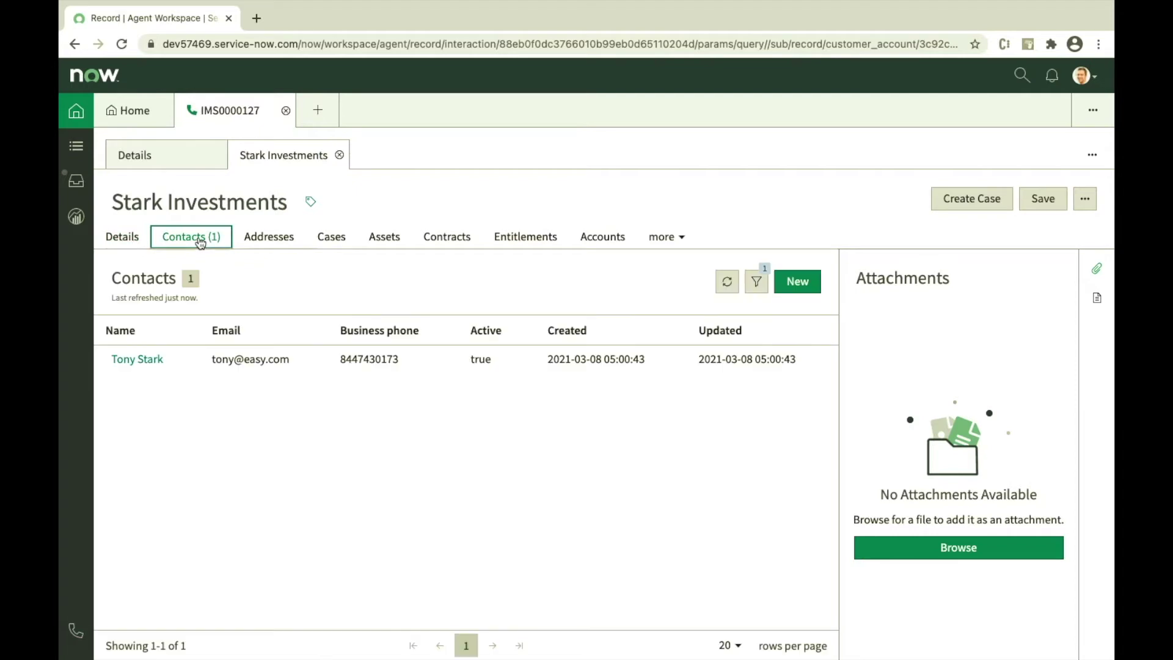
click(128, 239)
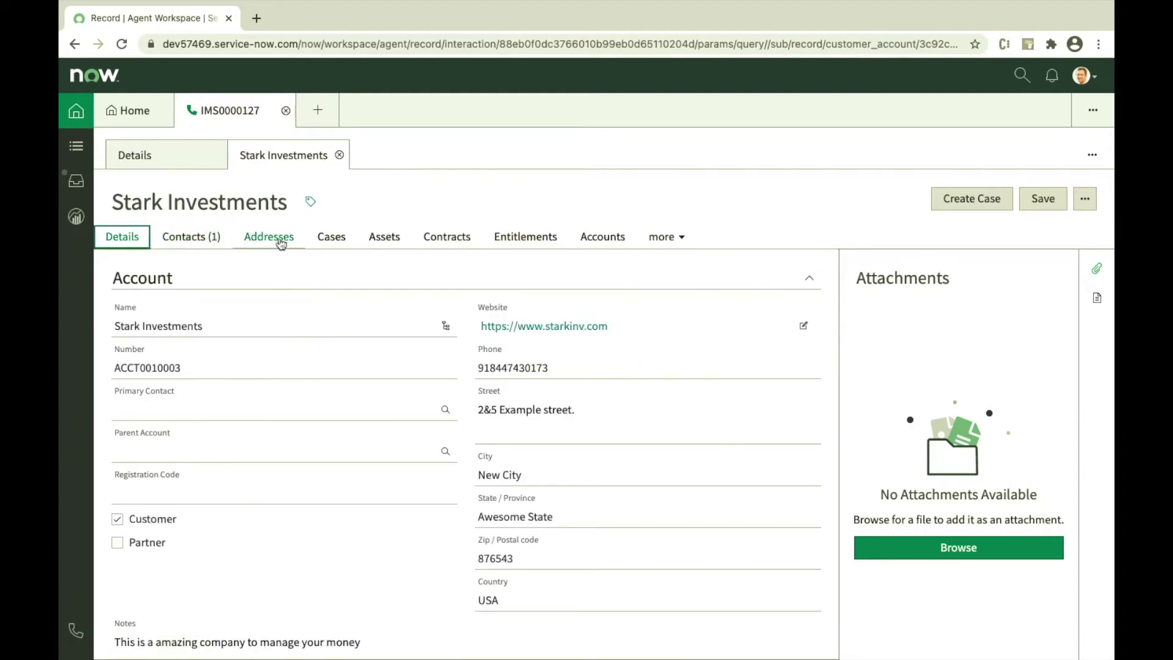
click(75, 629)
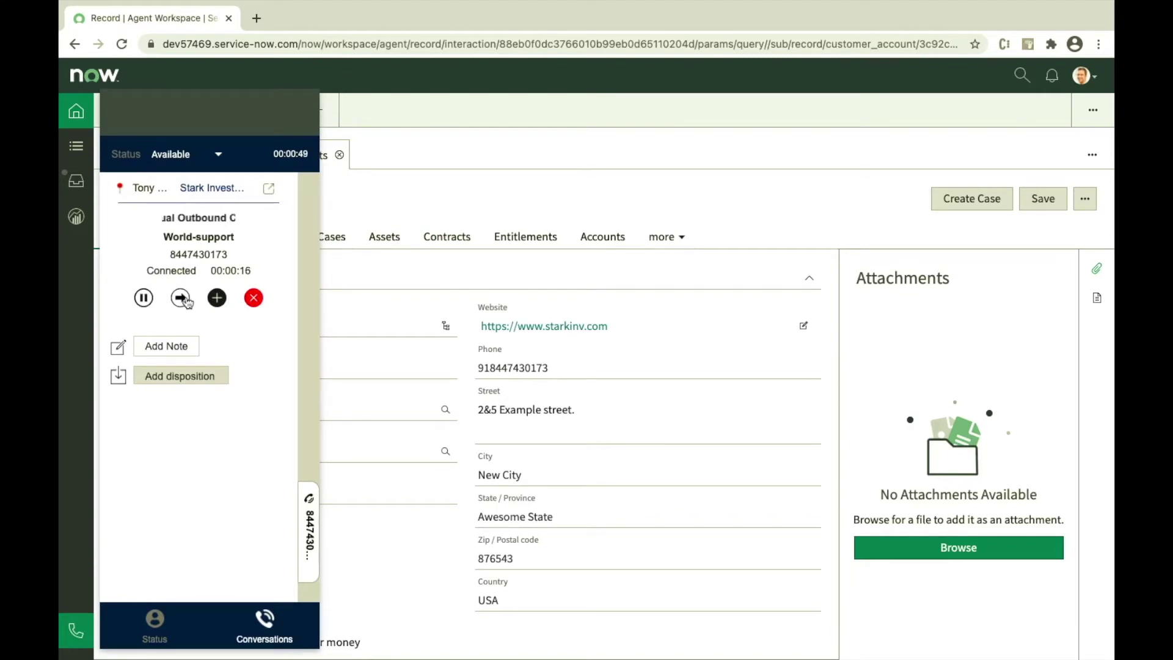
Start and cancel a transfer, then note 'tony is busy - call again' on the call
click(185, 300)
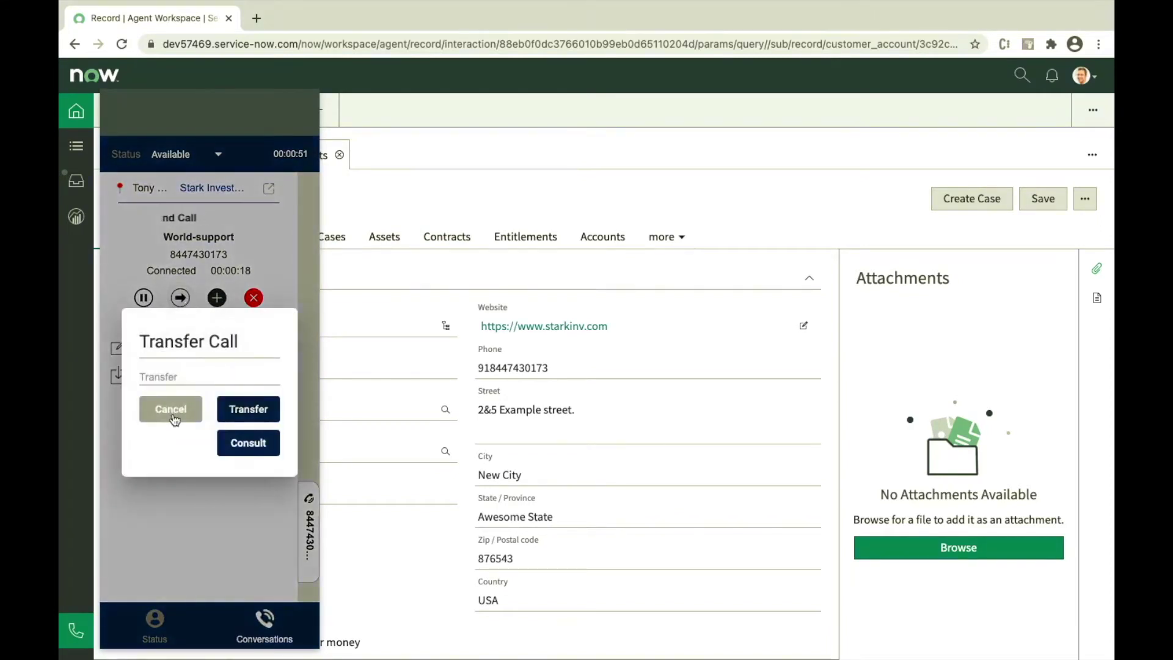
click(171, 410)
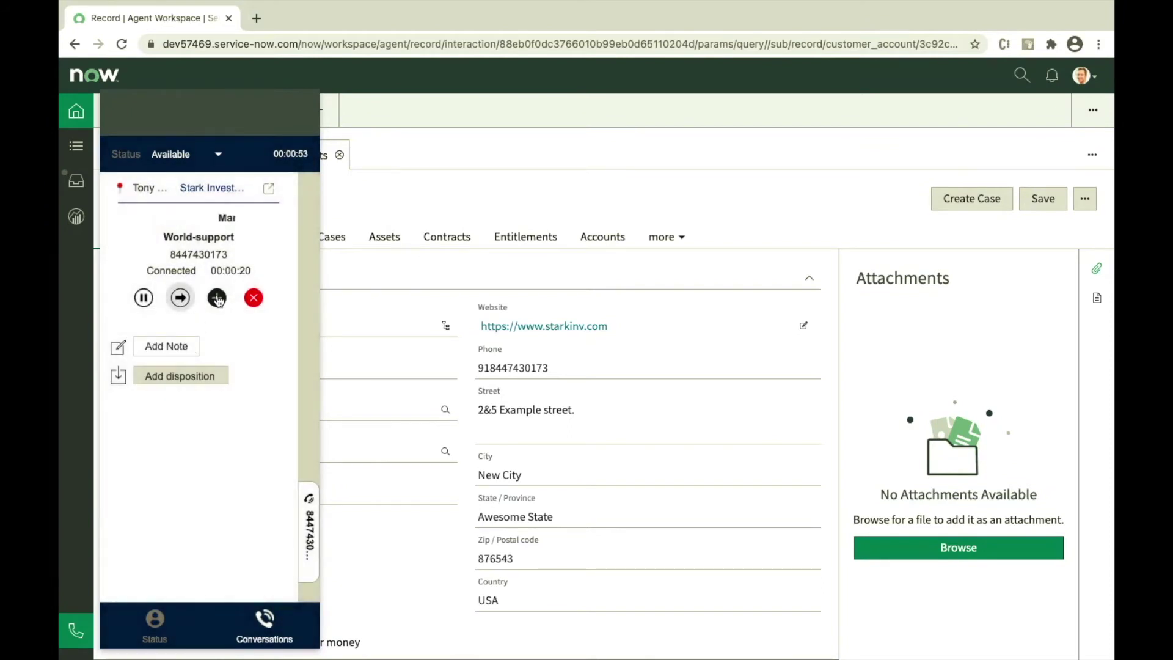
click(176, 346)
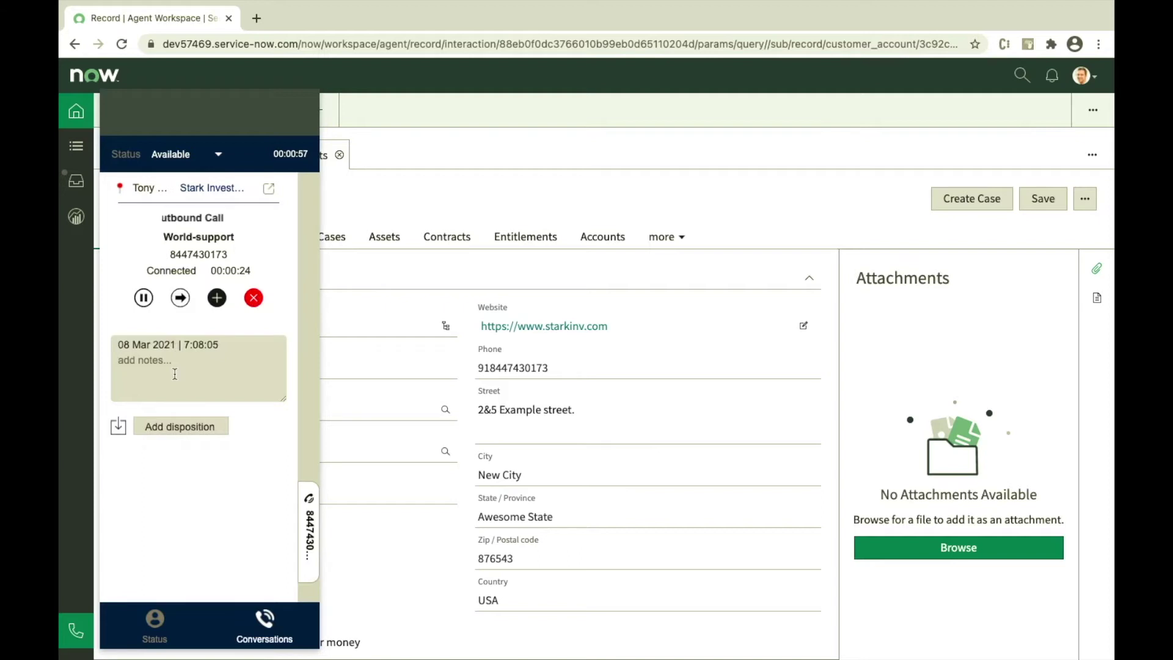
text(tony is busy)
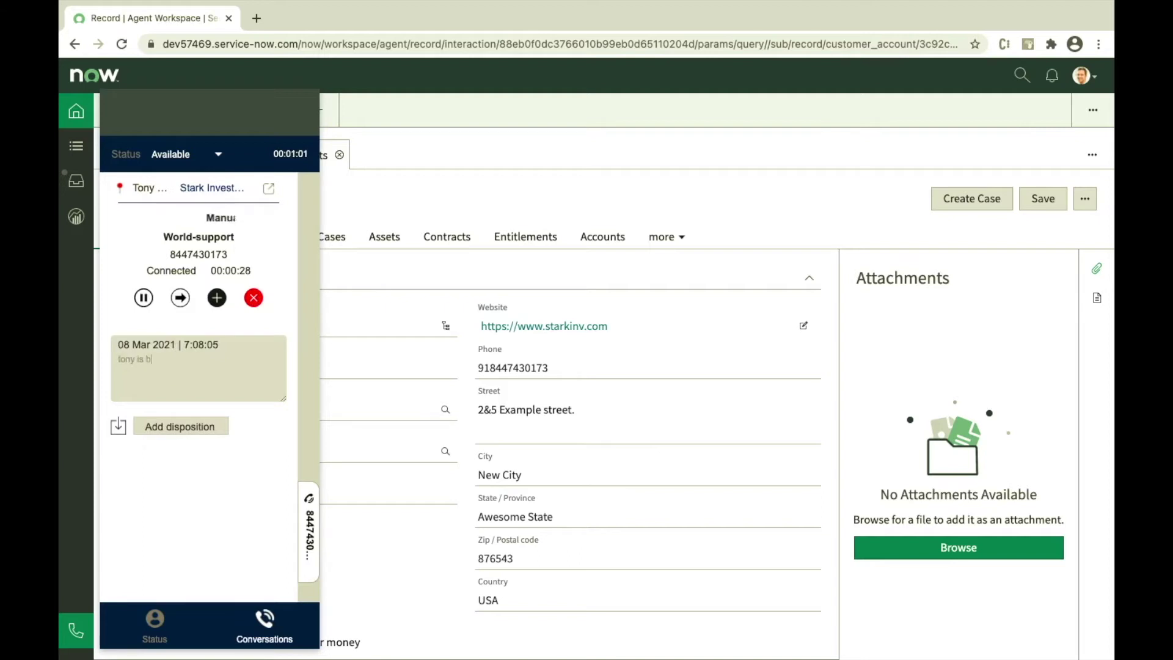
text( - call again)
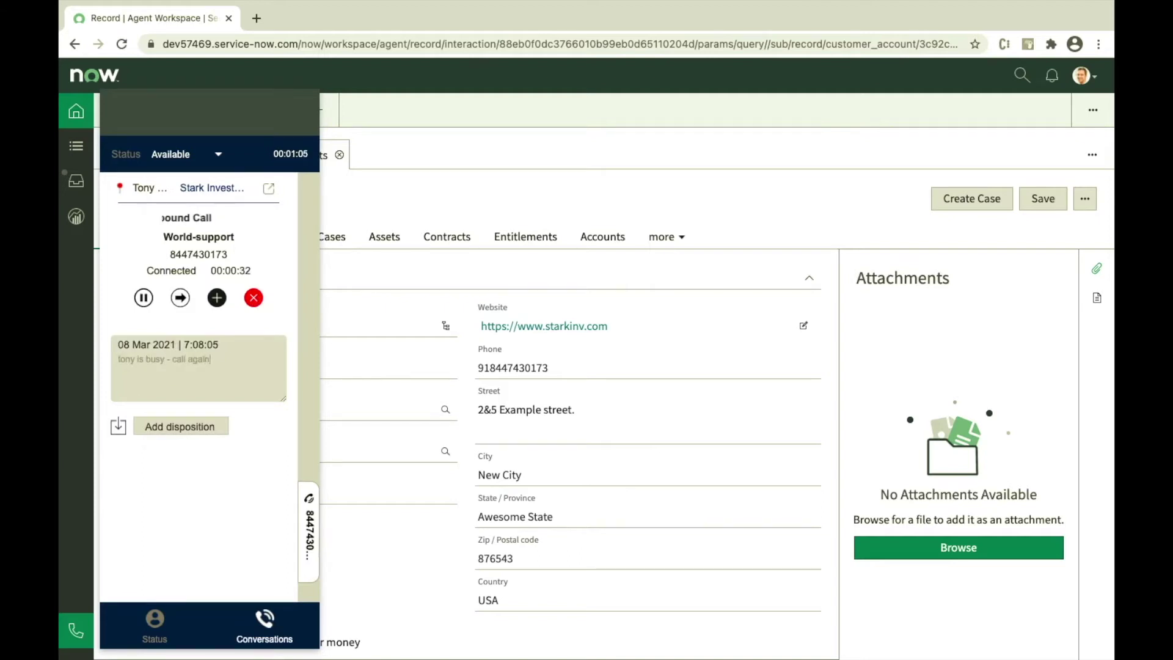
Disposition the call as Busy, hang up, and save and close it
click(189, 428)
click(186, 455)
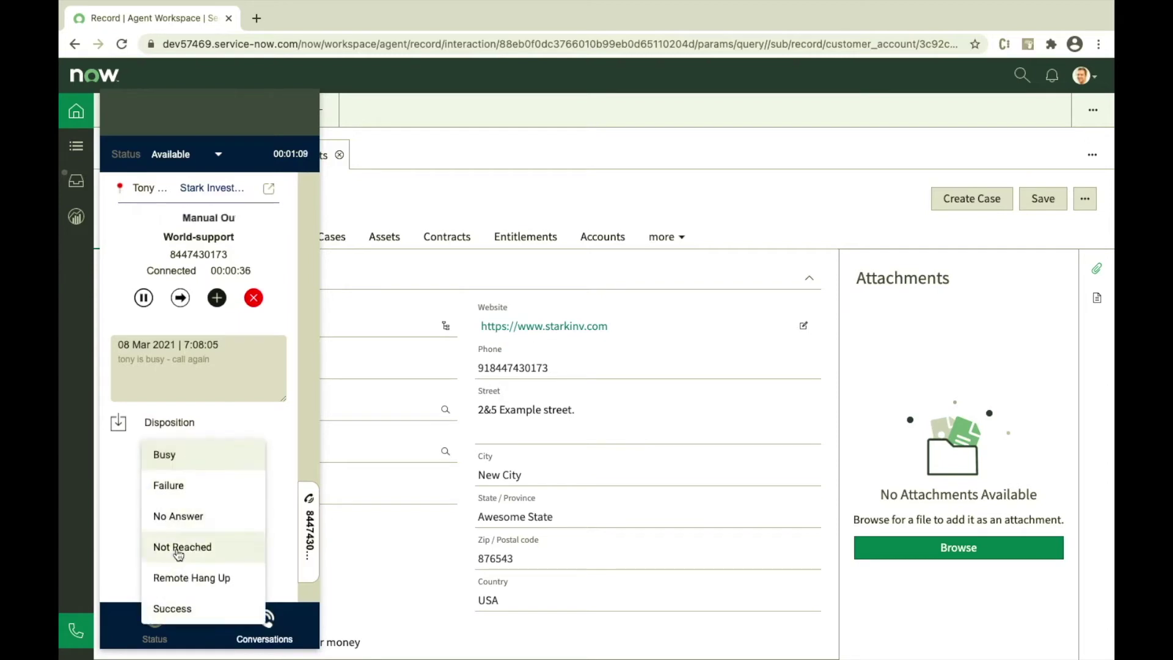
click(186, 455)
click(189, 491)
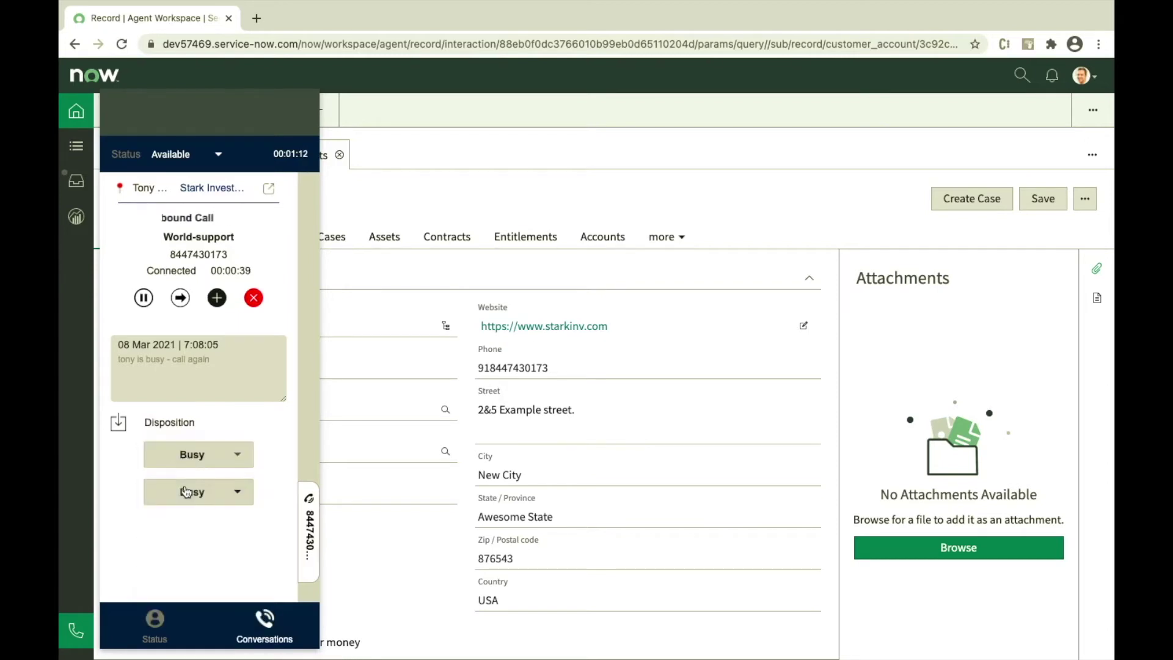
click(255, 299)
click(209, 537)
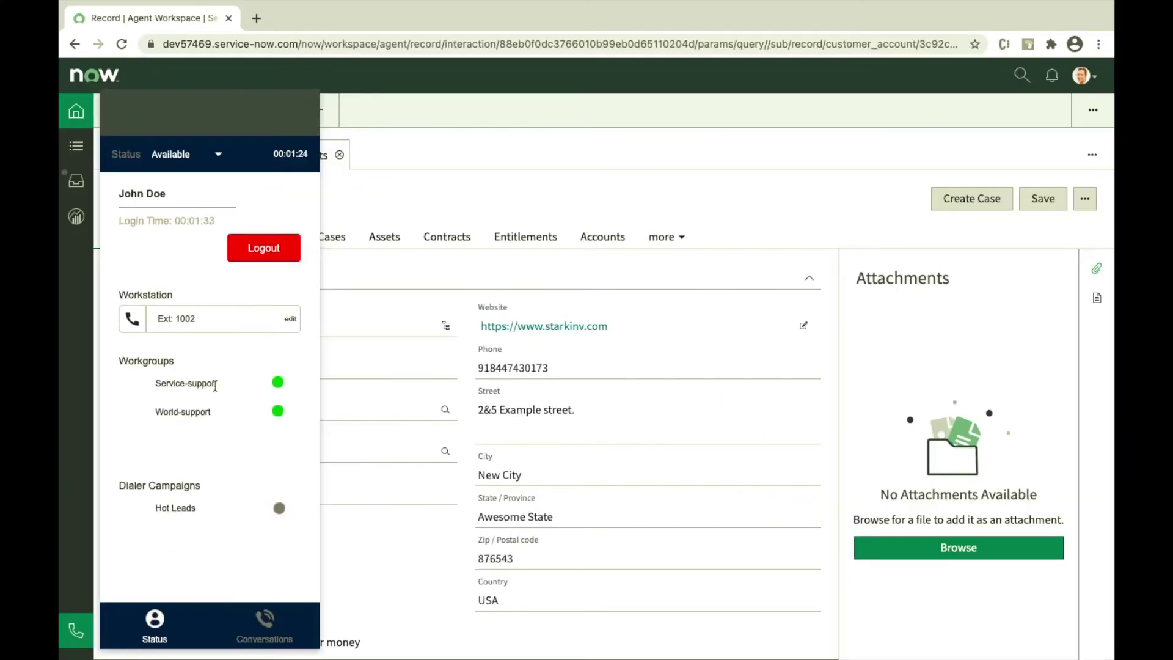
Join the Hot Leads campaign, skip the first preview, and close interaction IMS0000127
click(279, 508)
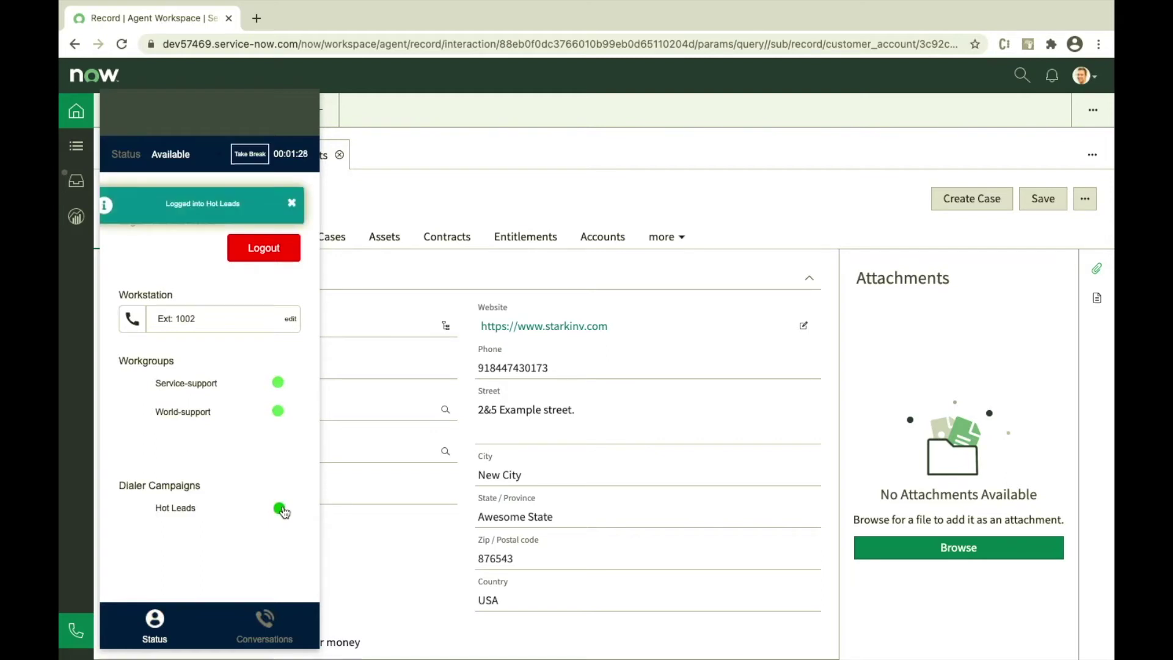
click(291, 204)
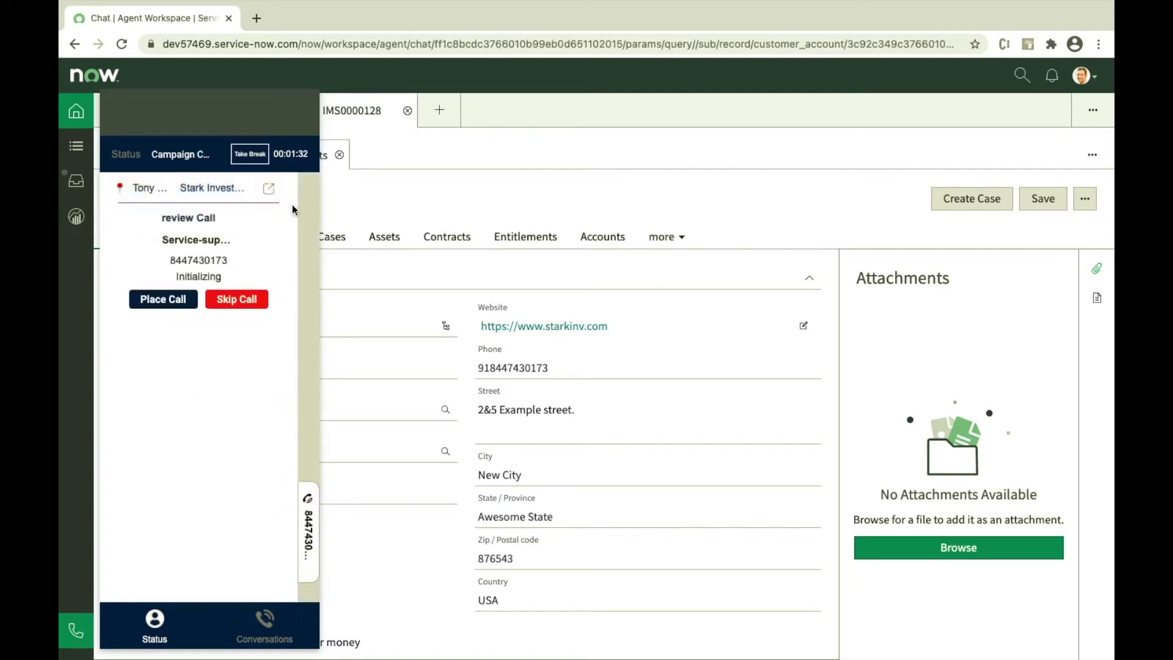
click(240, 299)
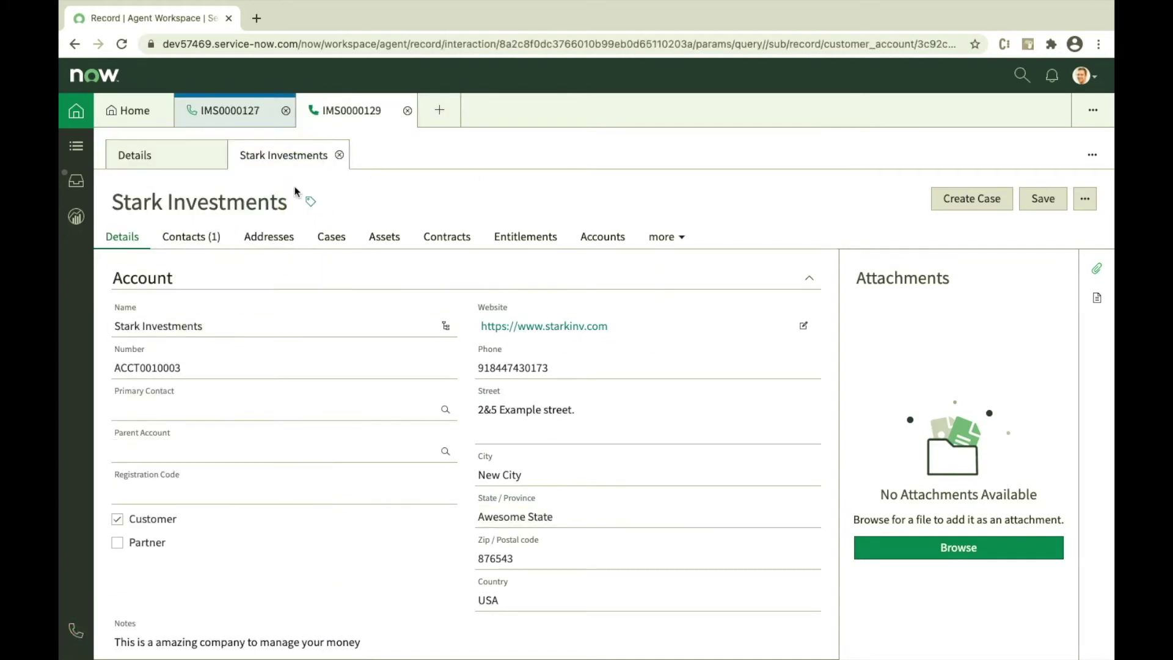
click(286, 111)
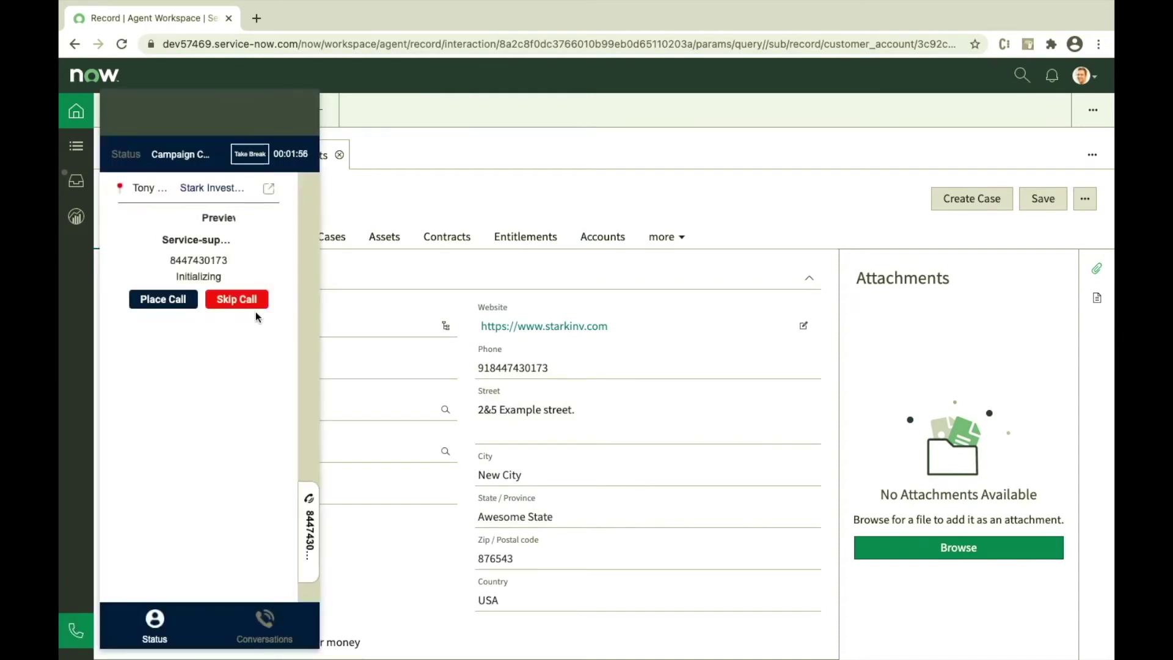
Place the previewed campaign call to Tony and note 'tony needs more info'
click(182, 302)
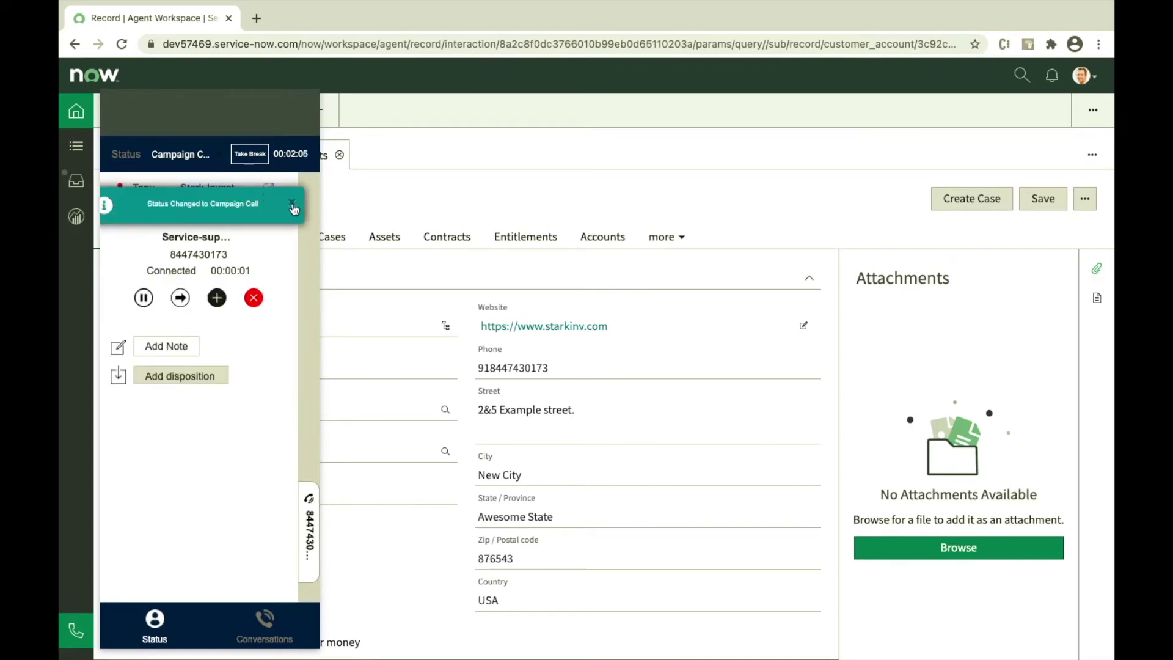
click(292, 208)
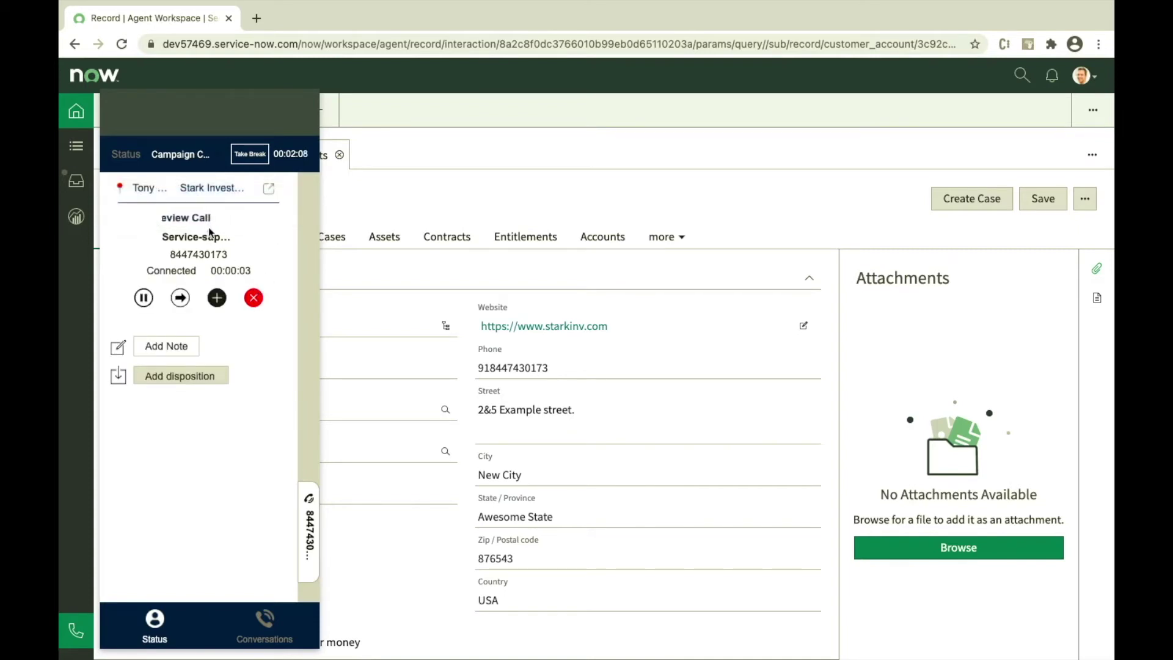
click(184, 346)
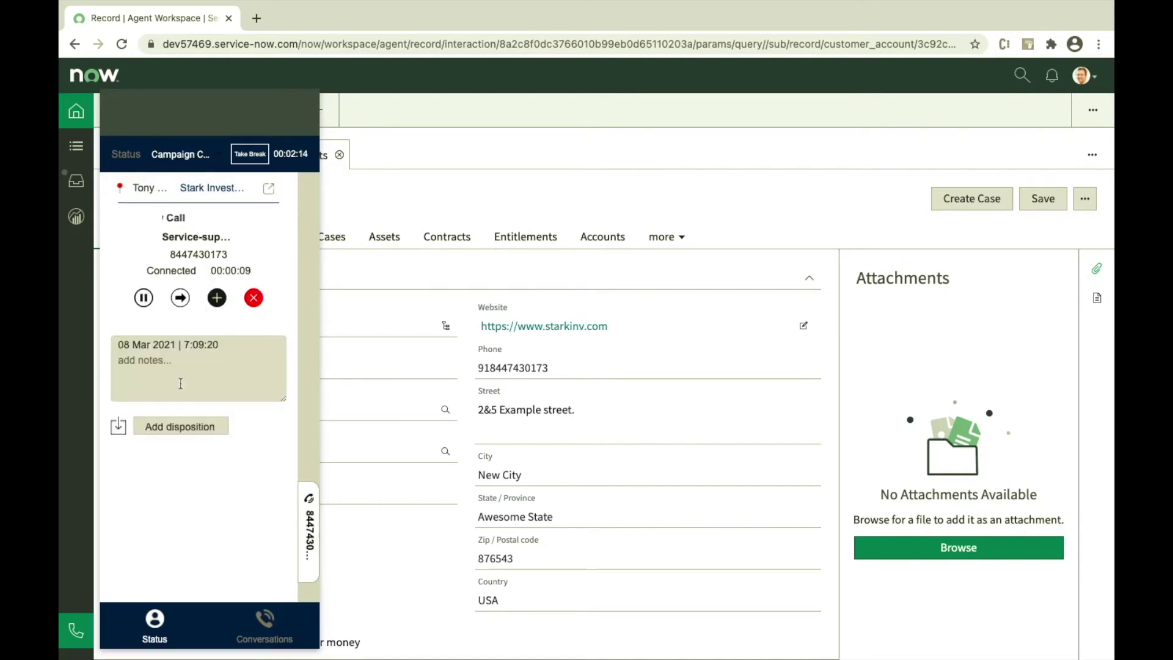
text(tony needs more info)
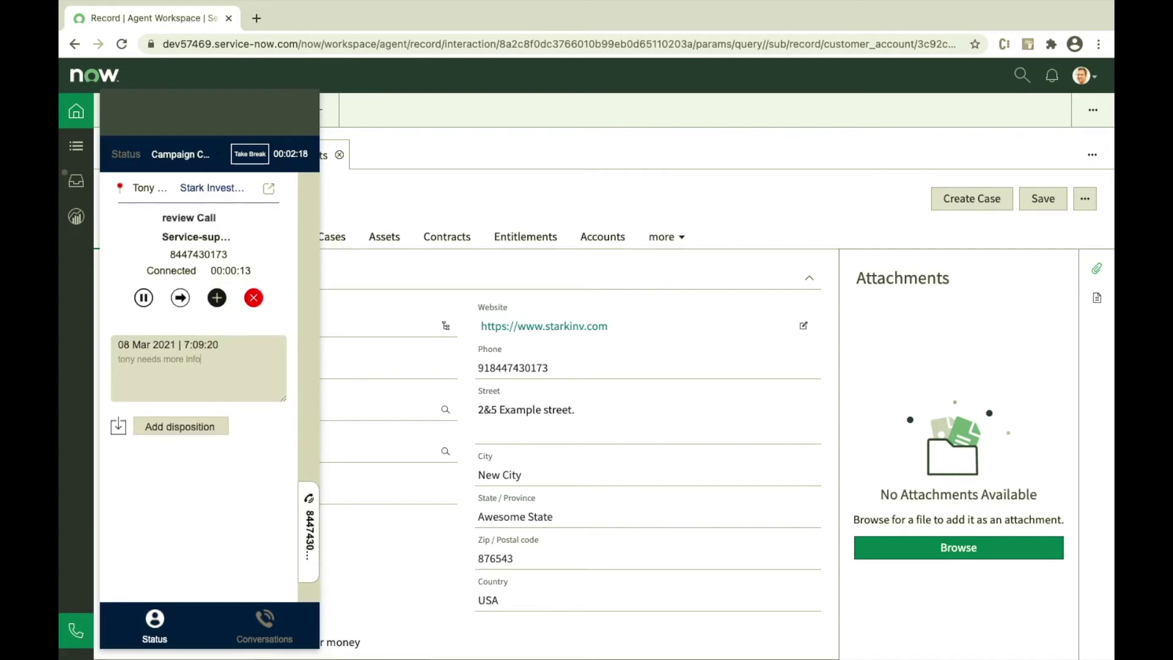
Disposition the call as Success, end and save it, then skip the next preview
click(200, 431)
click(196, 452)
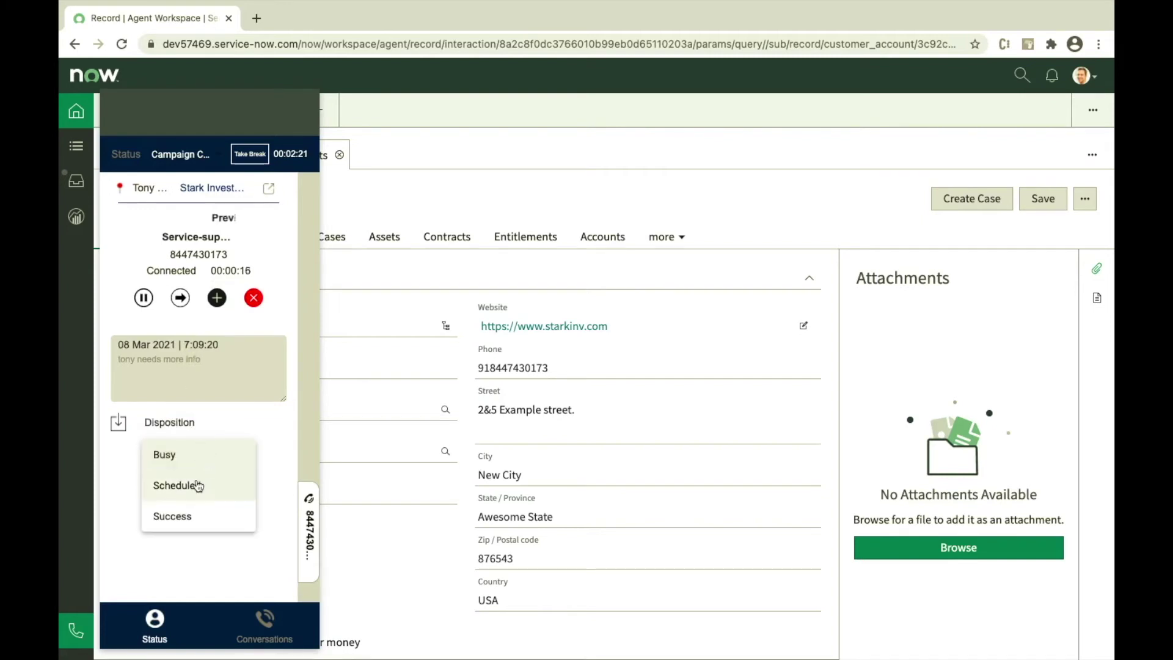
click(196, 517)
click(187, 522)
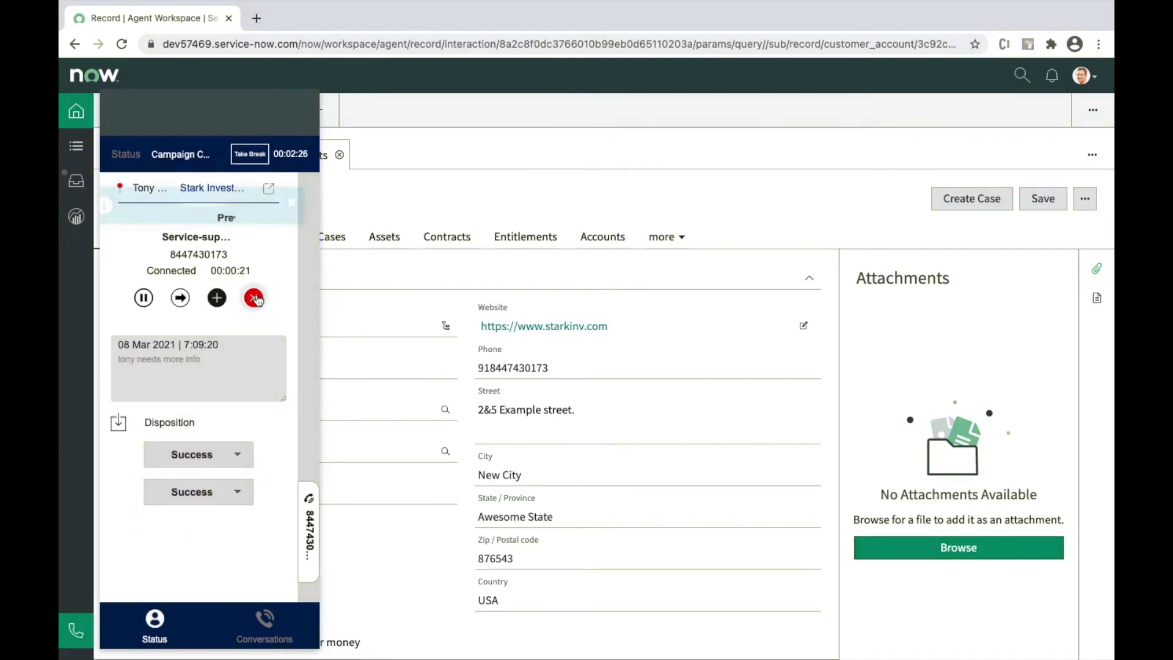
click(209, 536)
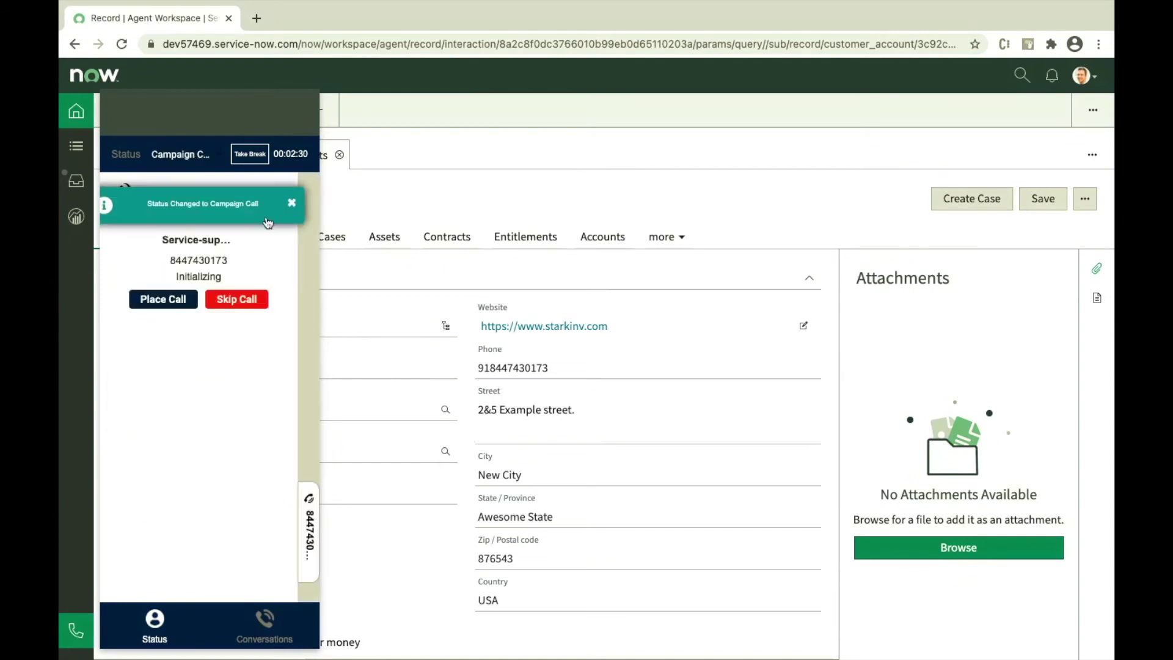
click(243, 298)
click(292, 203)
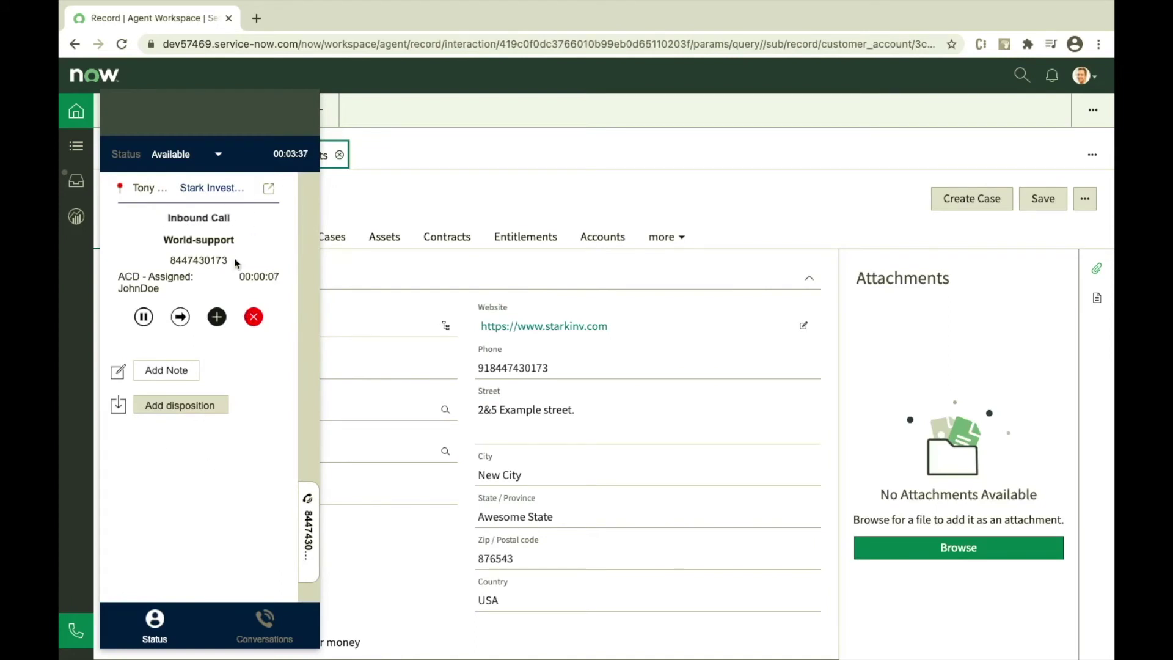
Review interaction IMS0000131, the caller's past interactions and the Stark Investments account
click(78, 632)
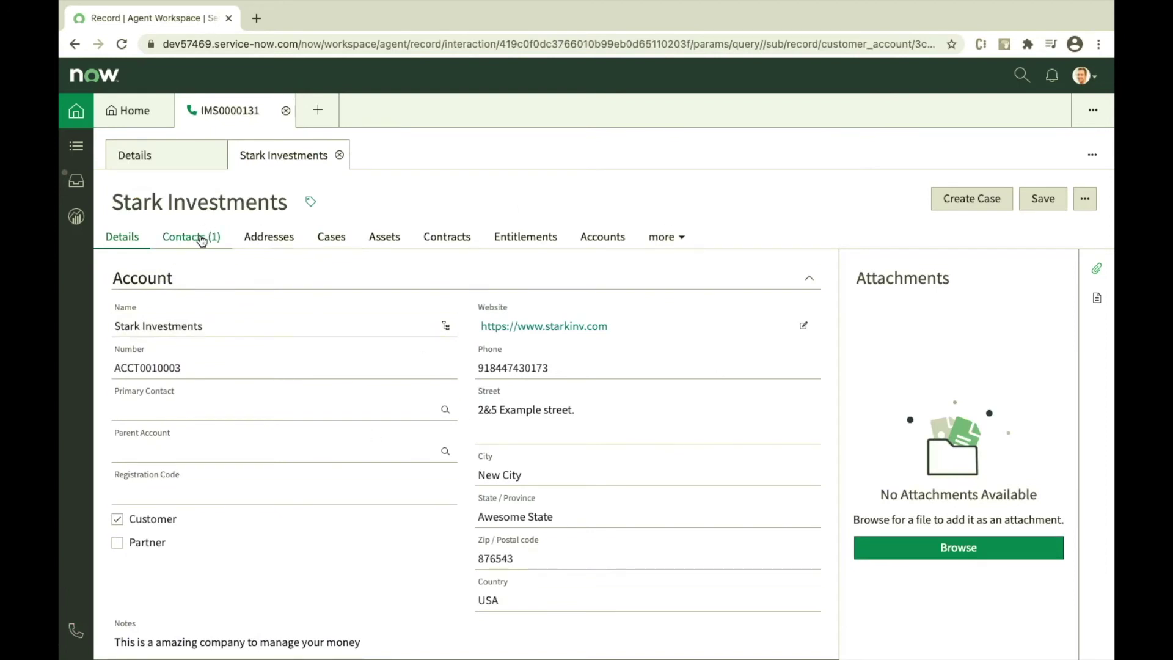
click(152, 155)
click(281, 154)
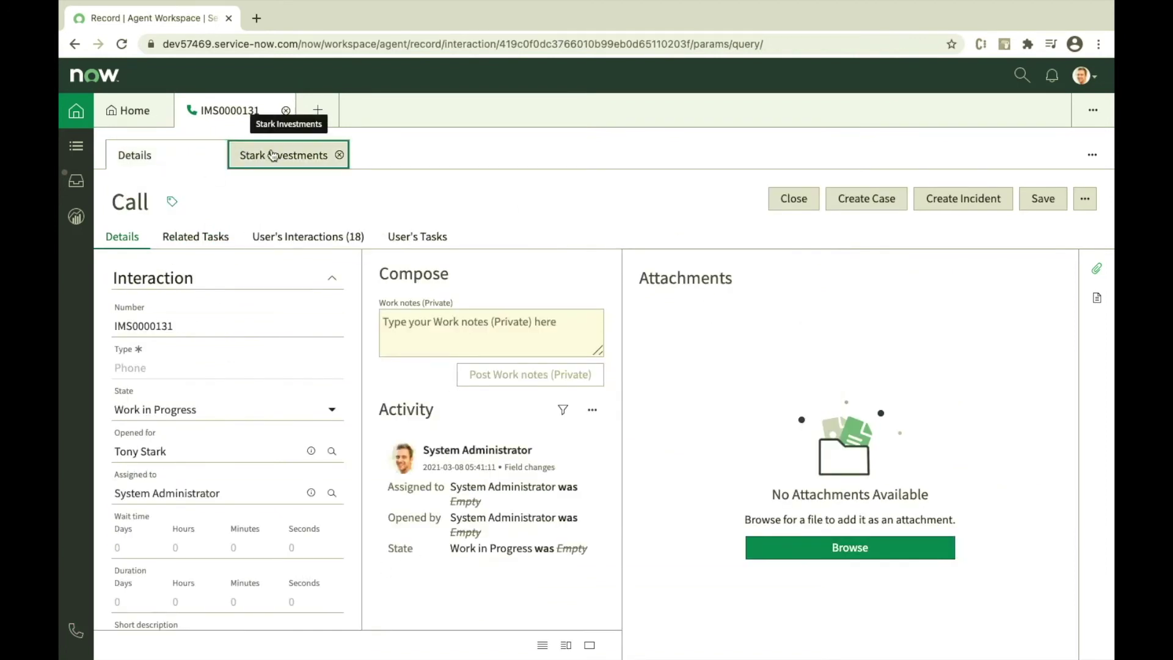
click(162, 153)
click(315, 238)
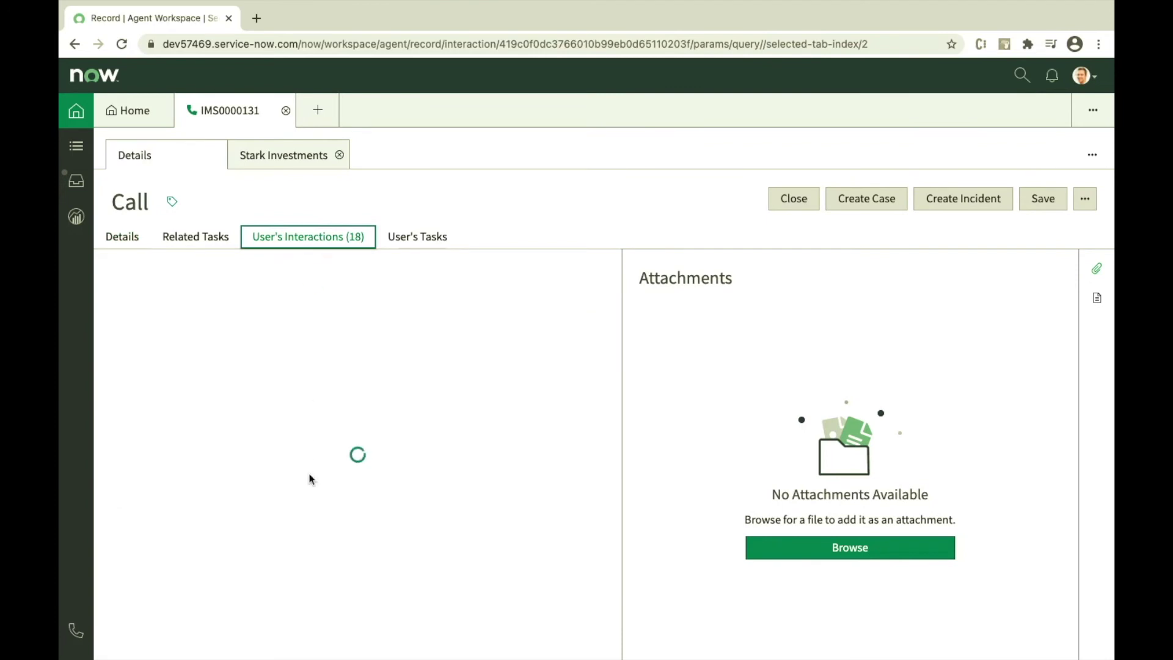
click(263, 155)
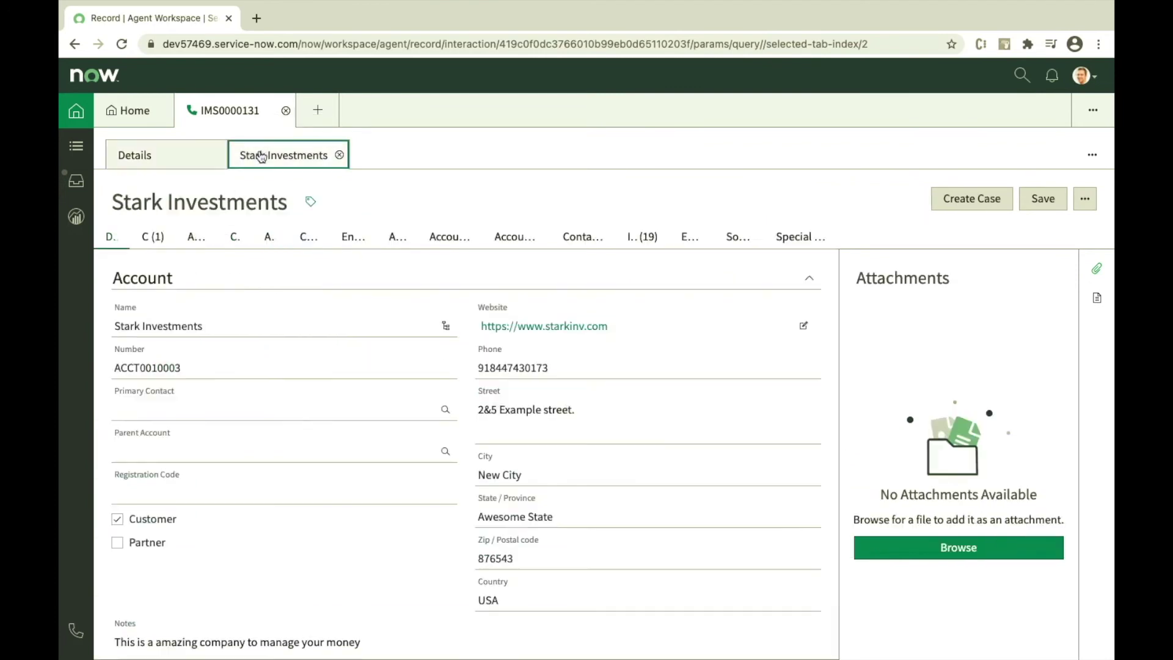
click(76, 630)
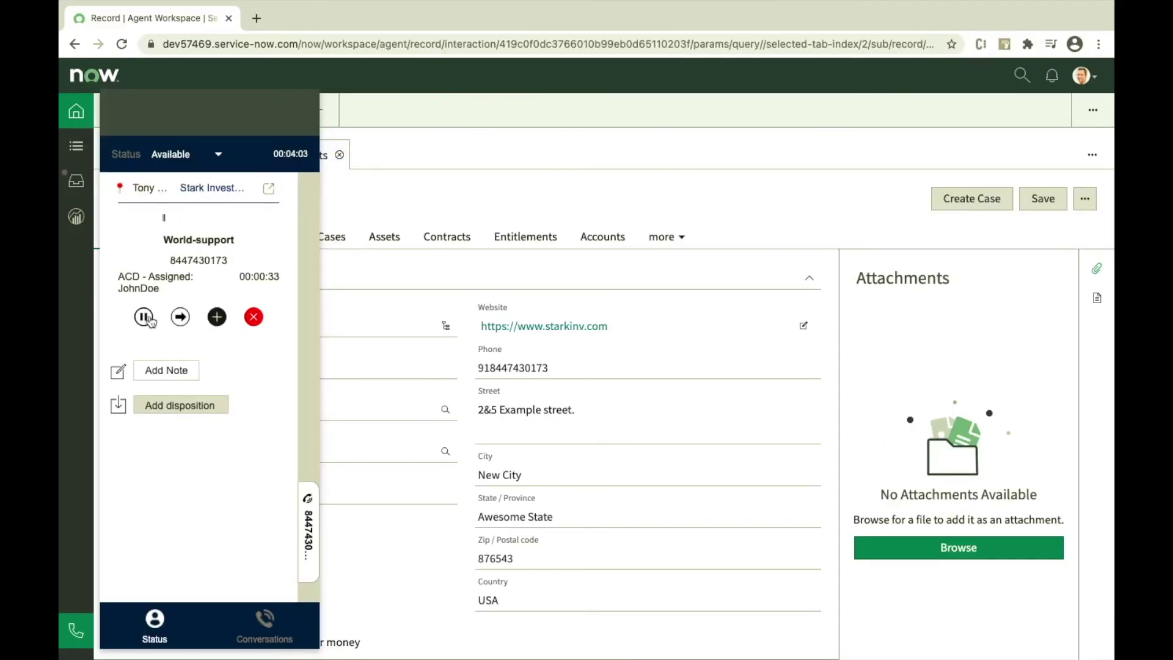
click(166, 370)
text(tony)
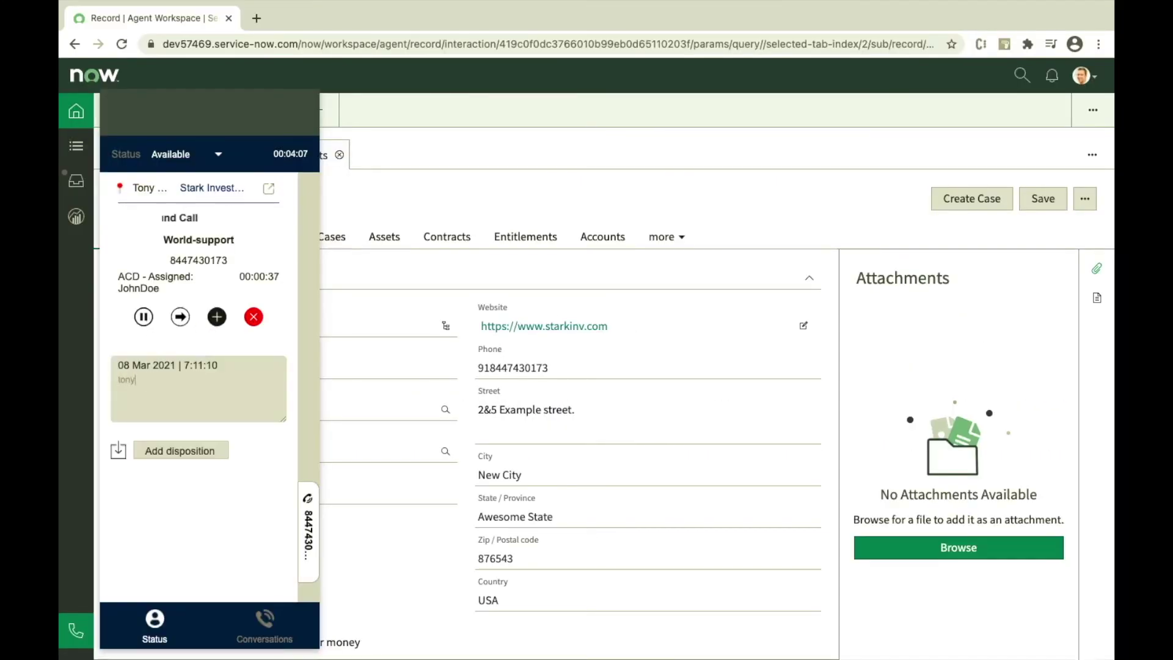
text(all the manager)
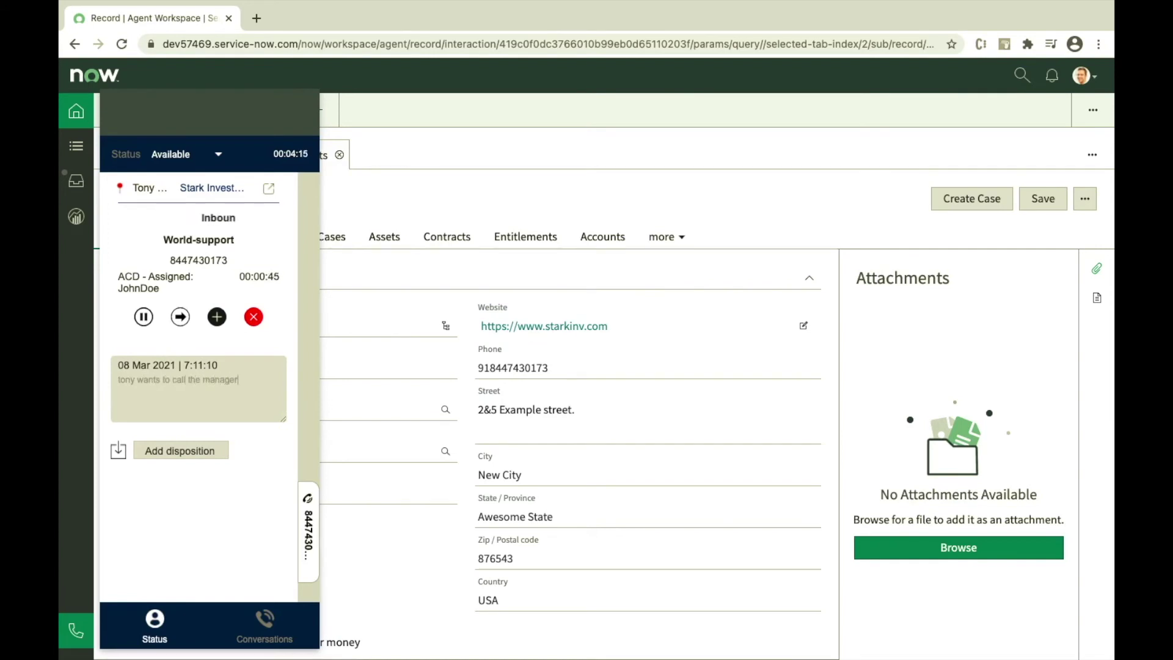
text( his office.)
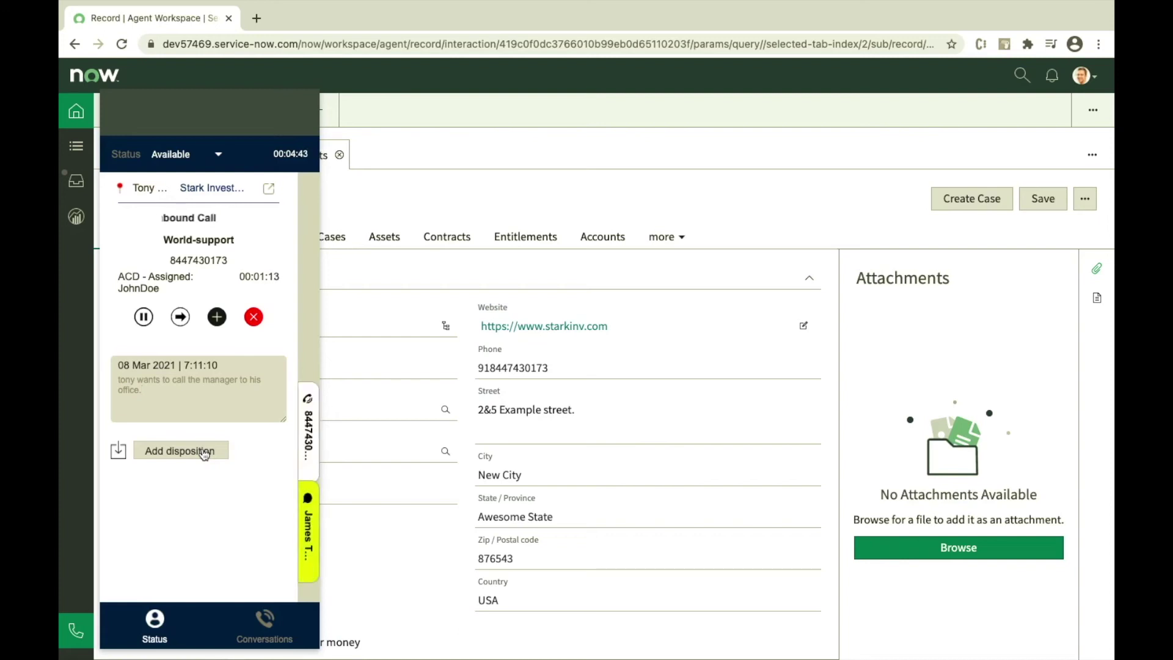
click(310, 534)
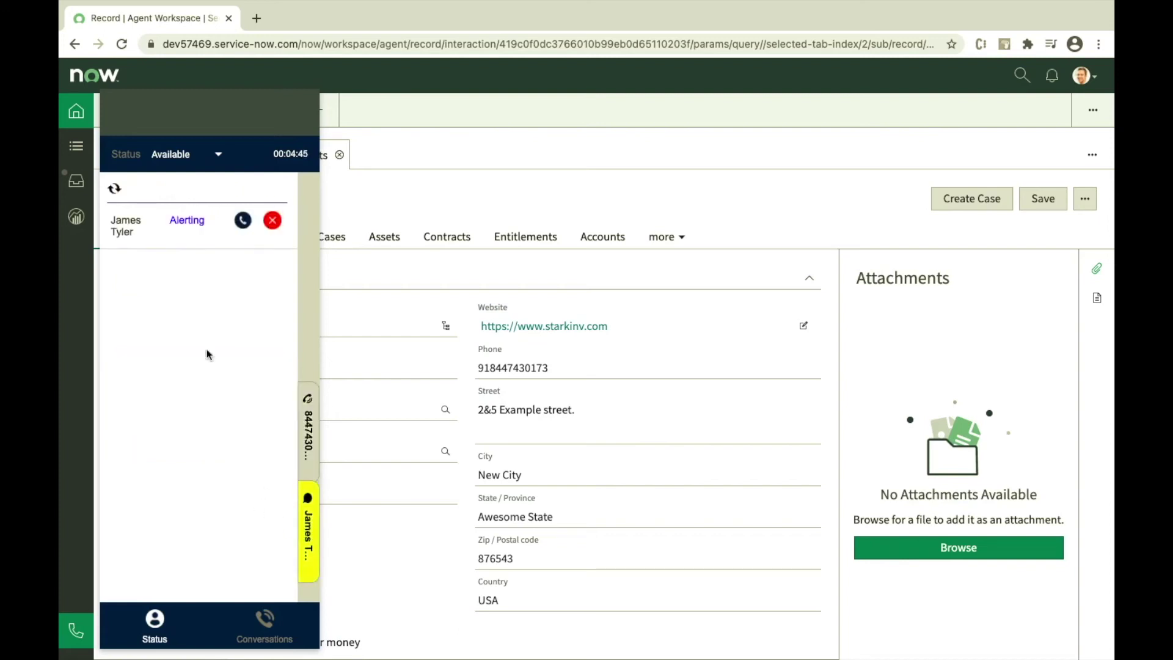
click(243, 222)
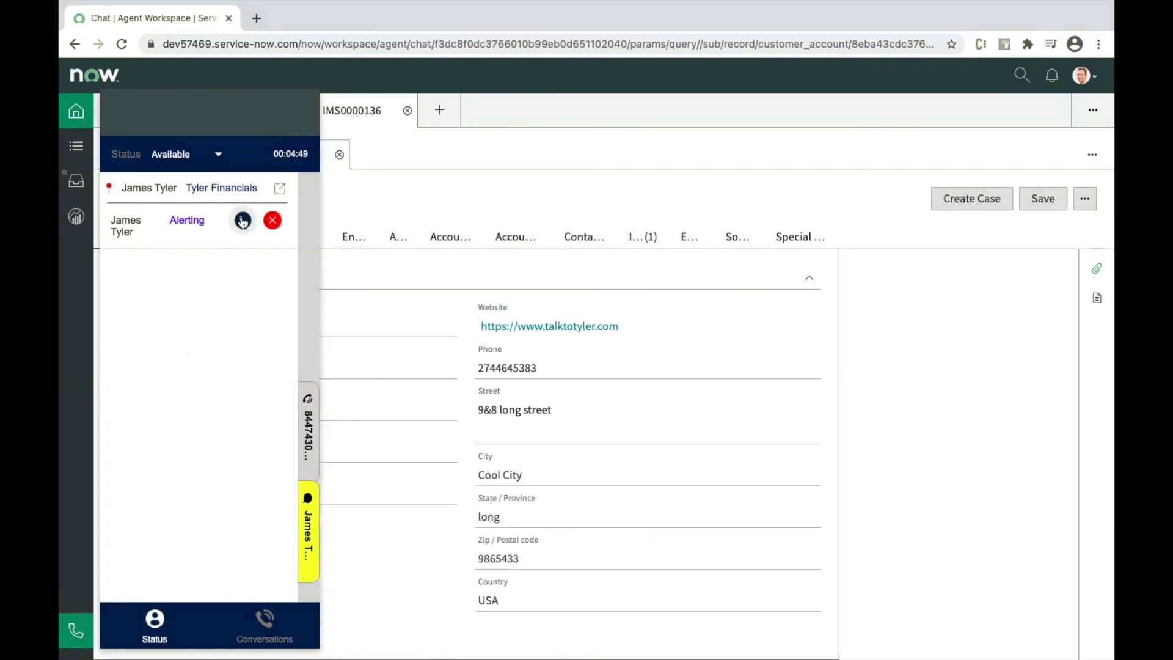
click(188, 580)
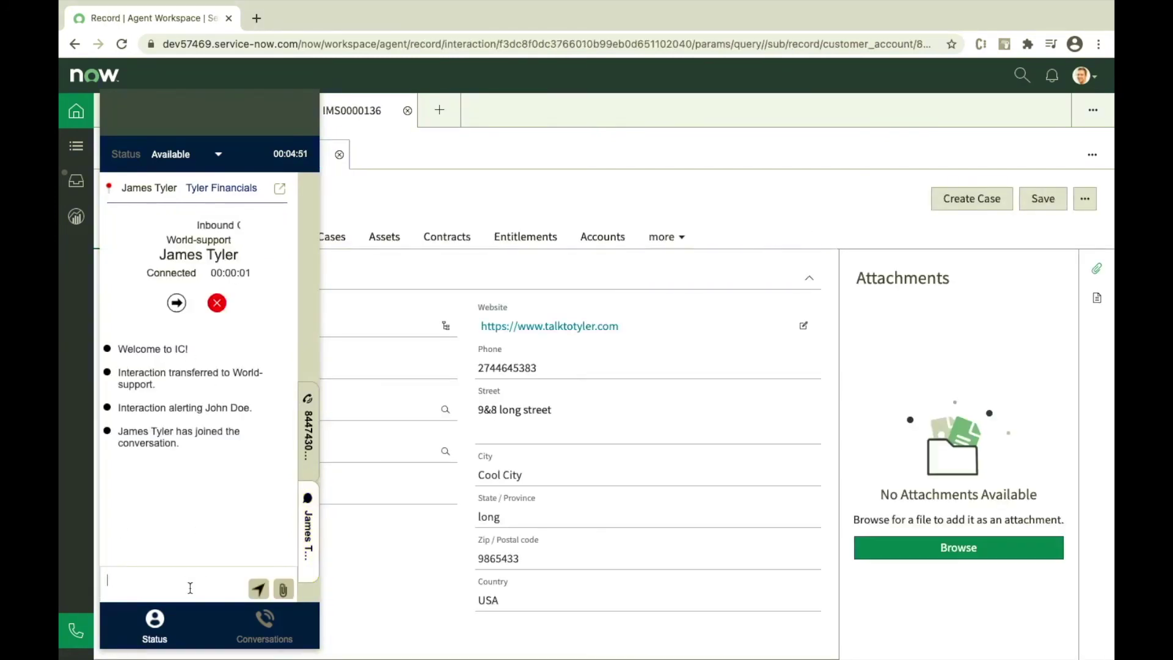
text(hi James)
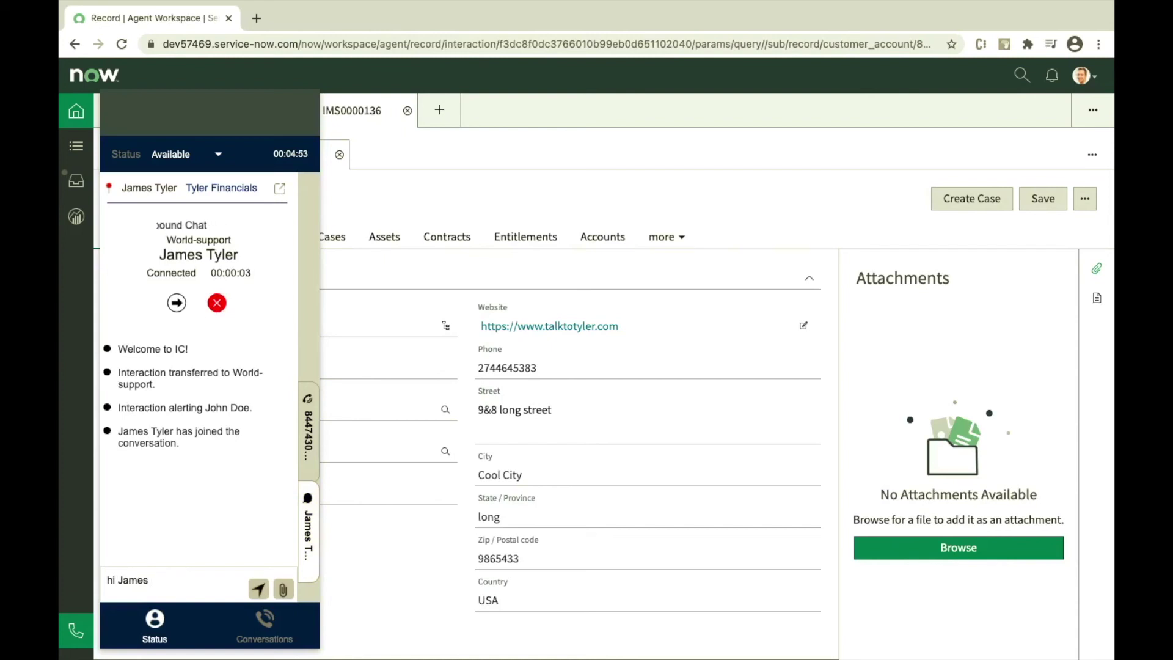
key(Return)
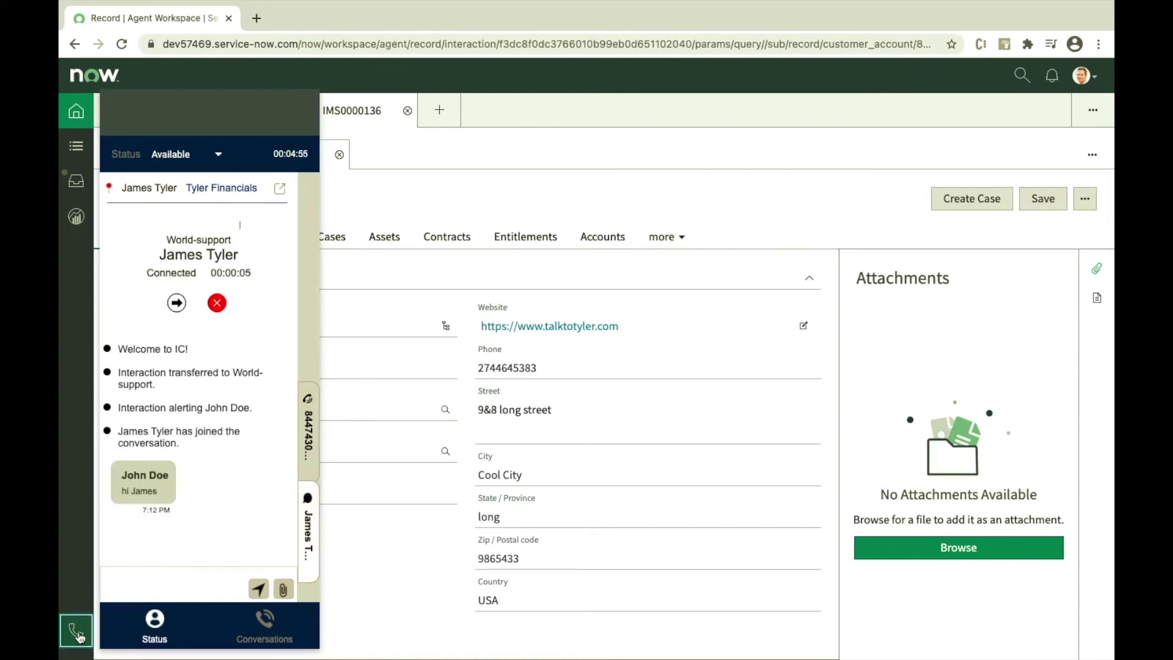
click(76, 631)
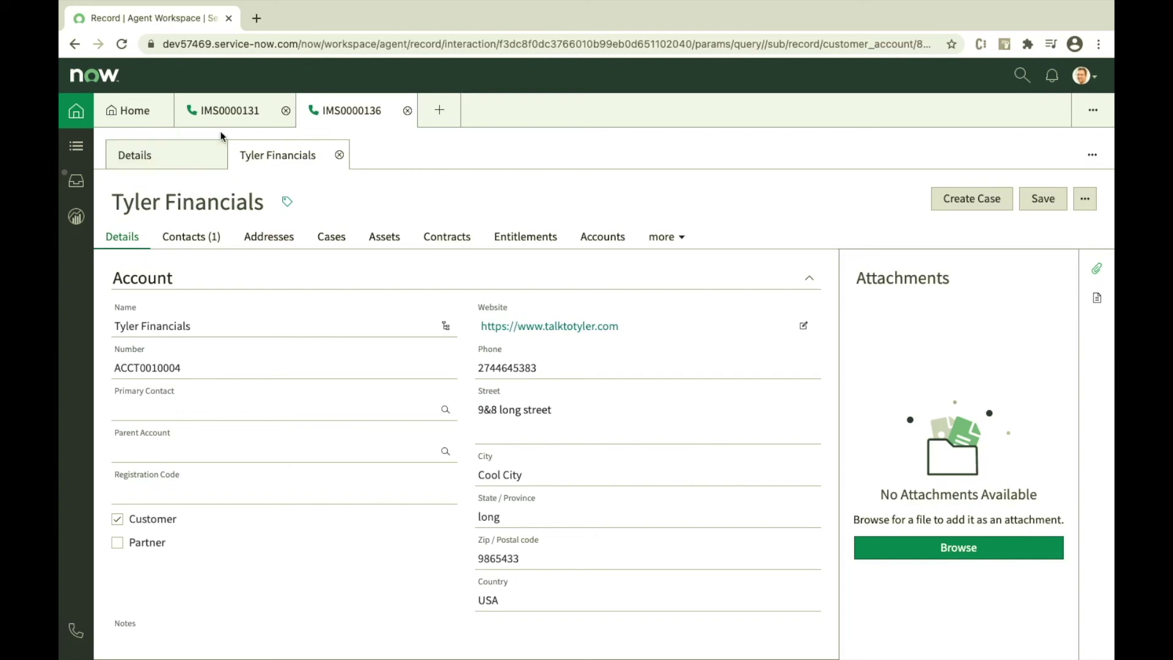
Open the Stark Investments account record from Tony's ongoing phone call
click(76, 631)
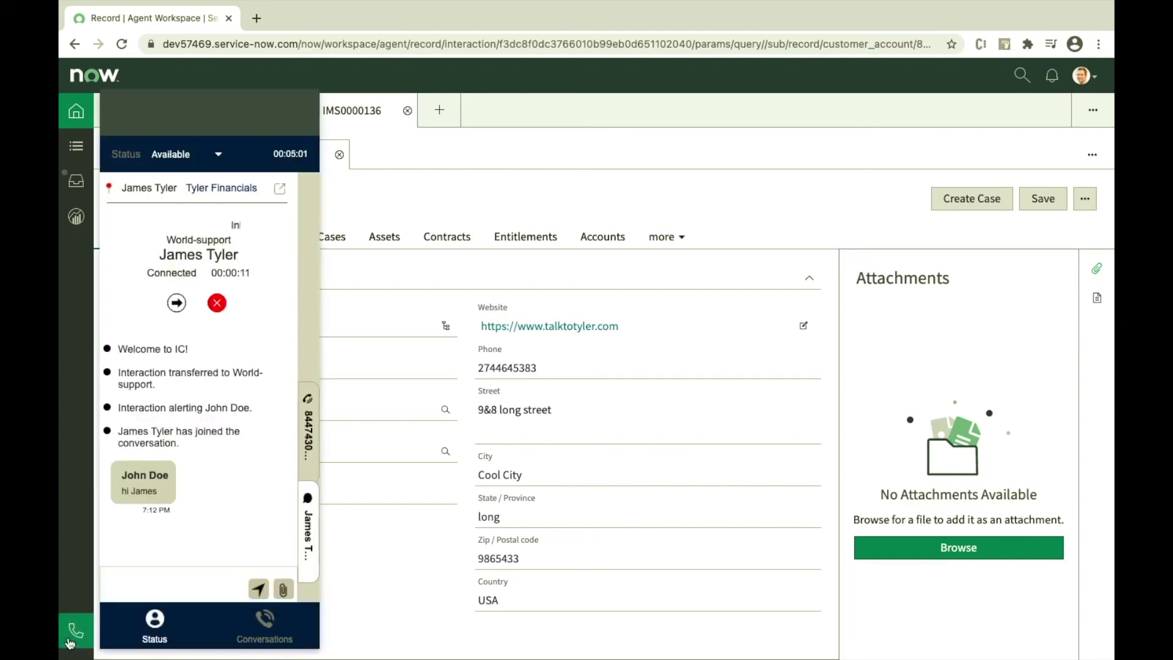
click(309, 435)
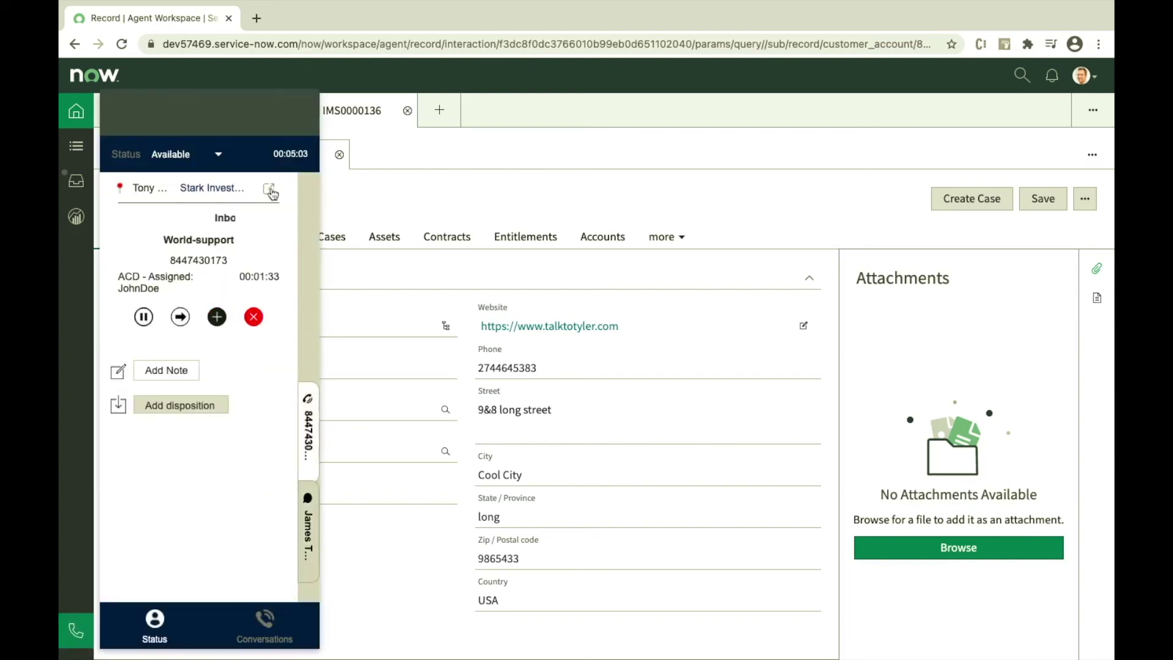
click(270, 190)
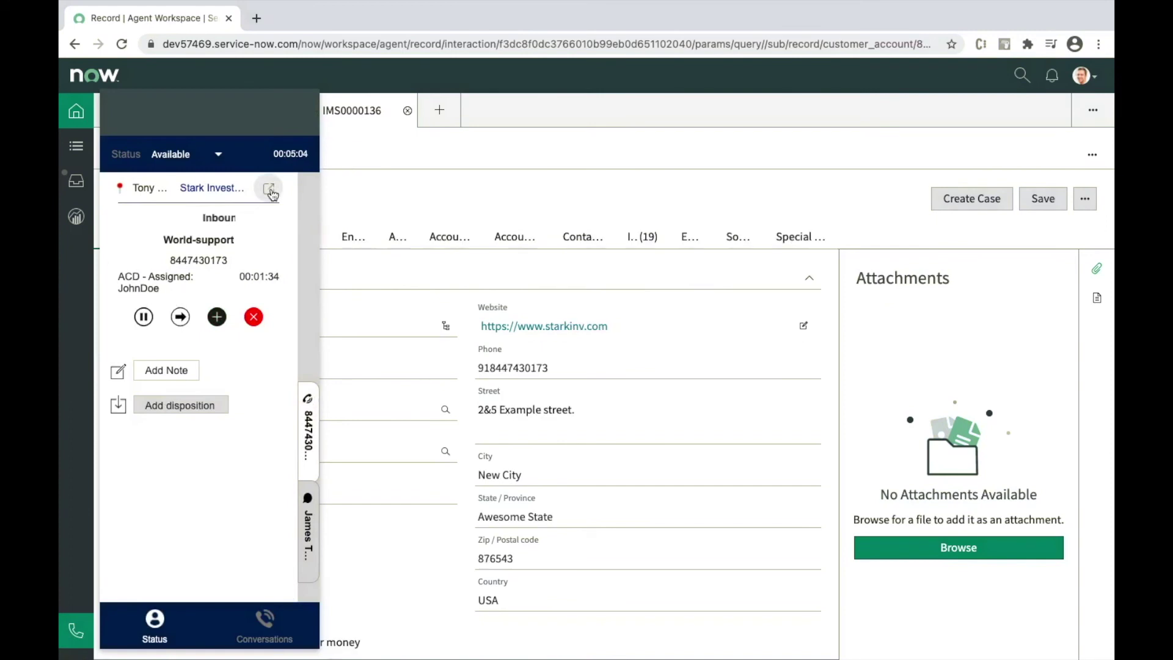
click(83, 627)
click(342, 111)
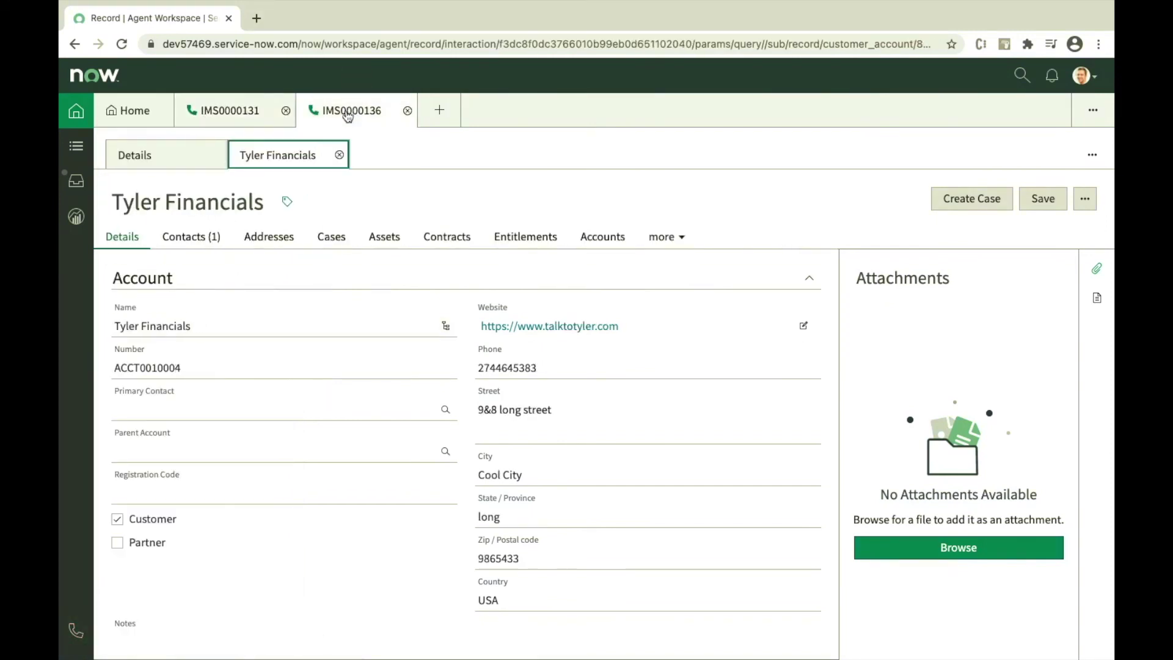
click(229, 116)
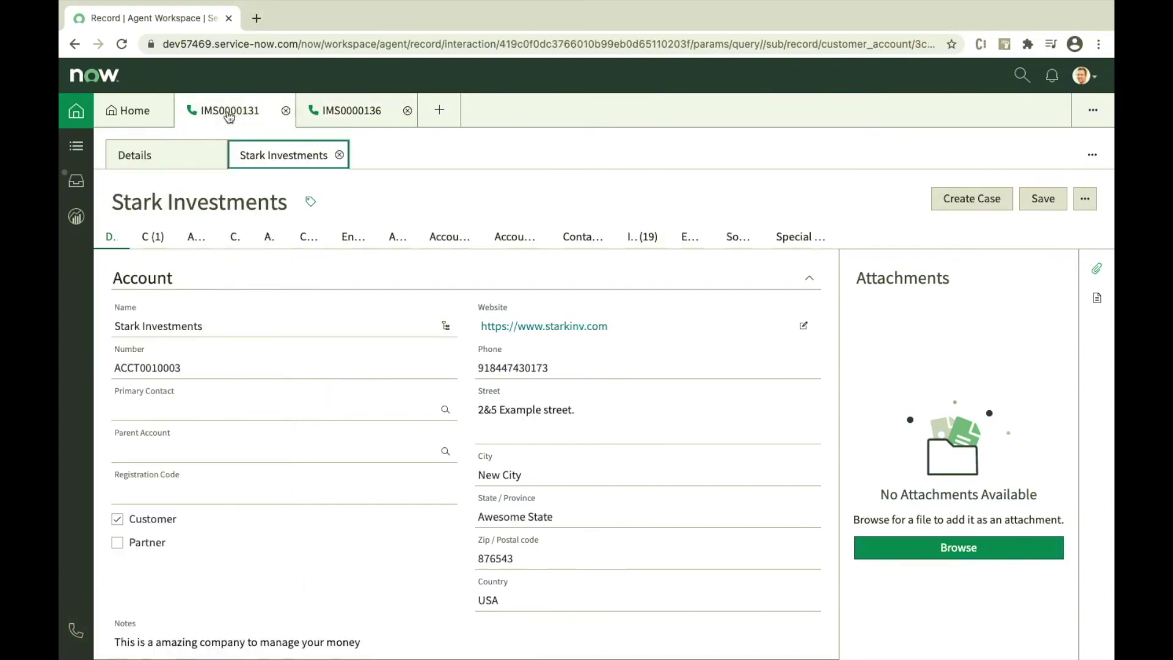
click(75, 629)
click(307, 528)
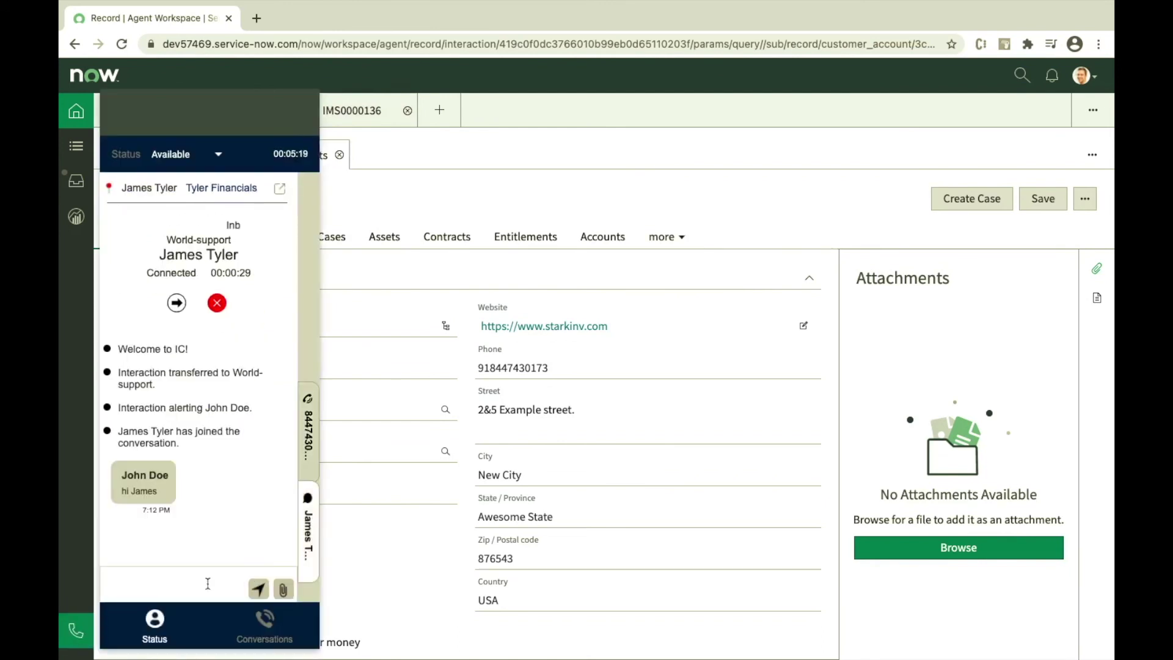
Open and cancel the chat Transfer and Attachments dialogs without changes
click(176, 302)
click(178, 431)
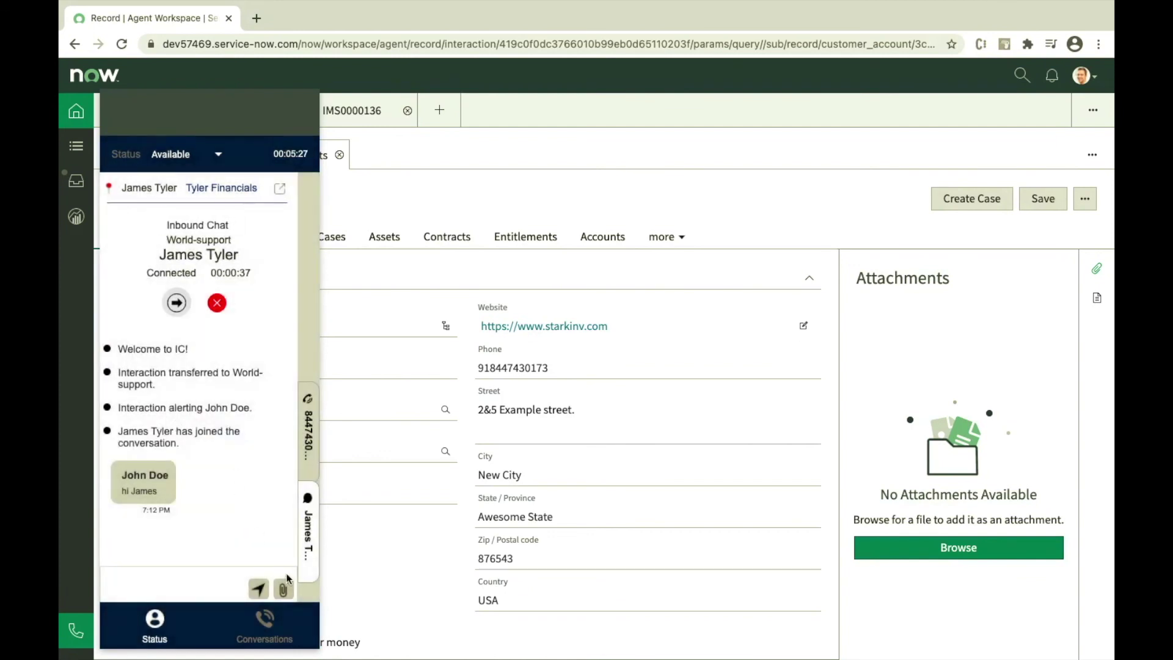
click(284, 589)
click(188, 416)
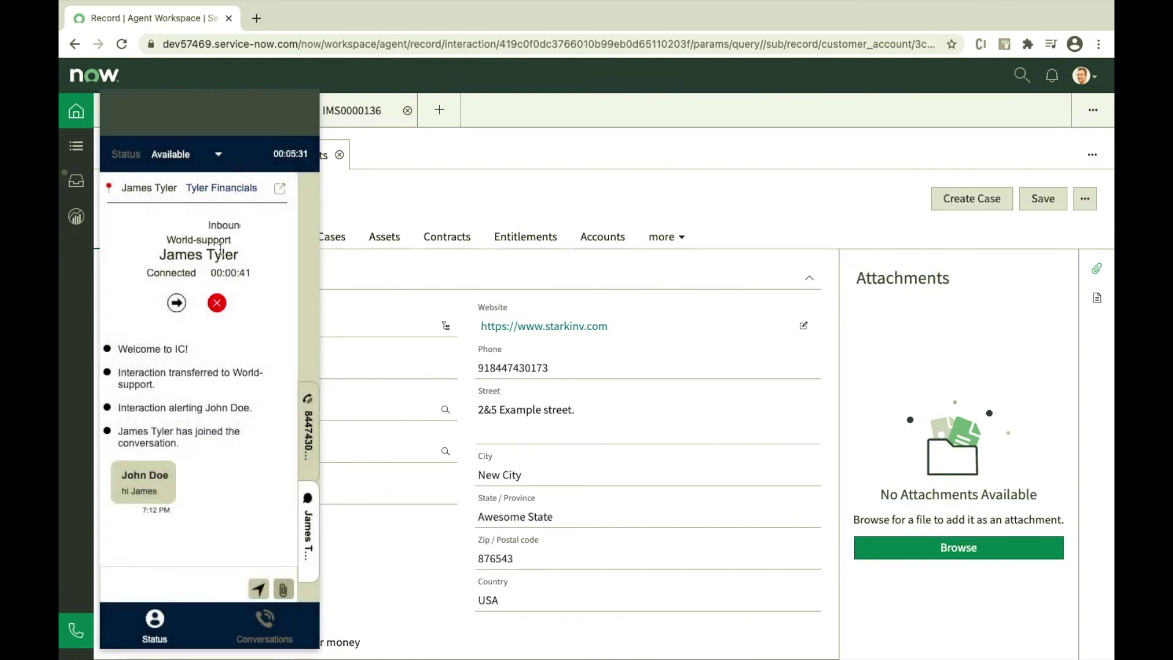
End the chat and write the wrap-up note 'Tyler wants email of the tariff'
click(217, 302)
click(181, 326)
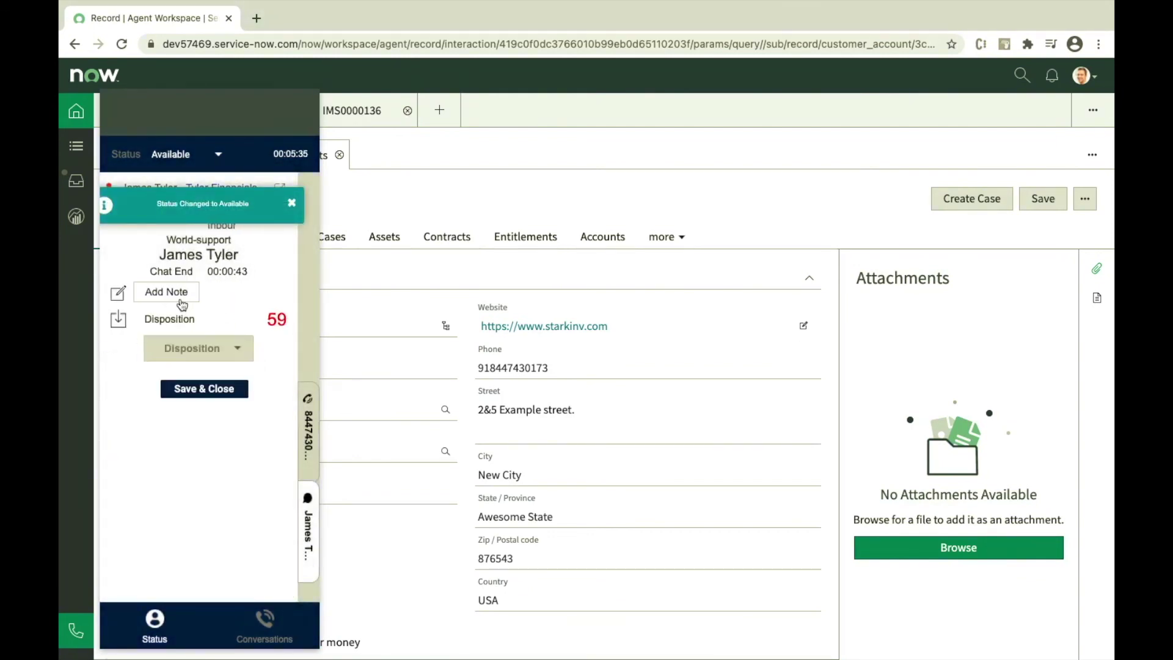
click(166, 292)
text(Tyler wants)
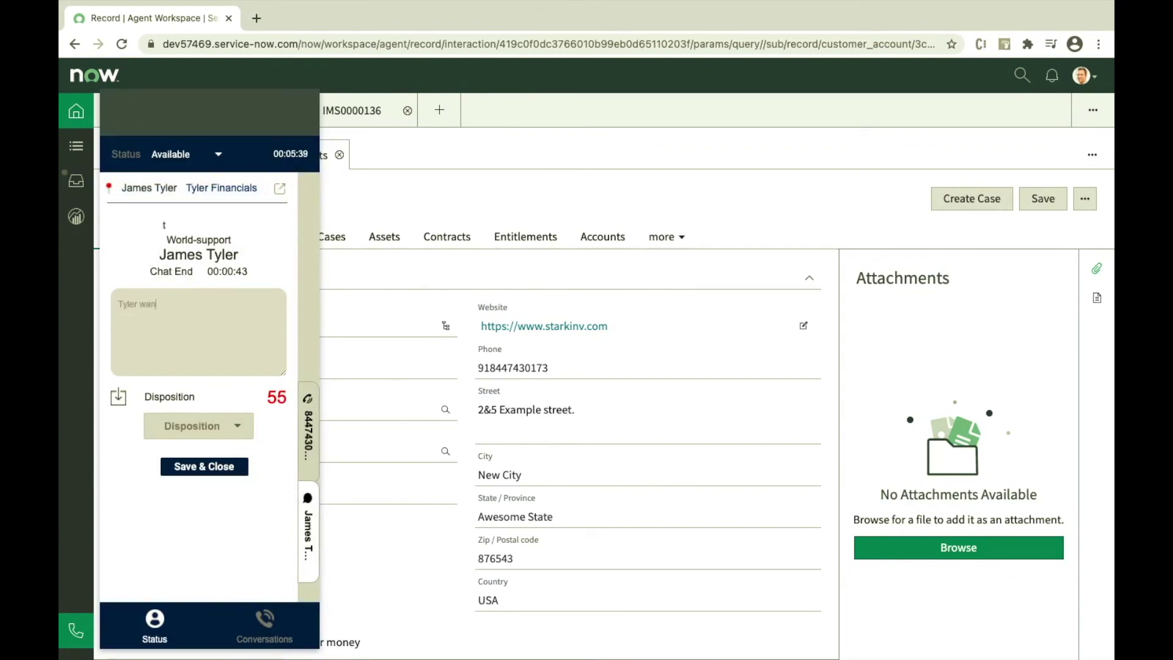
text( email of the t)
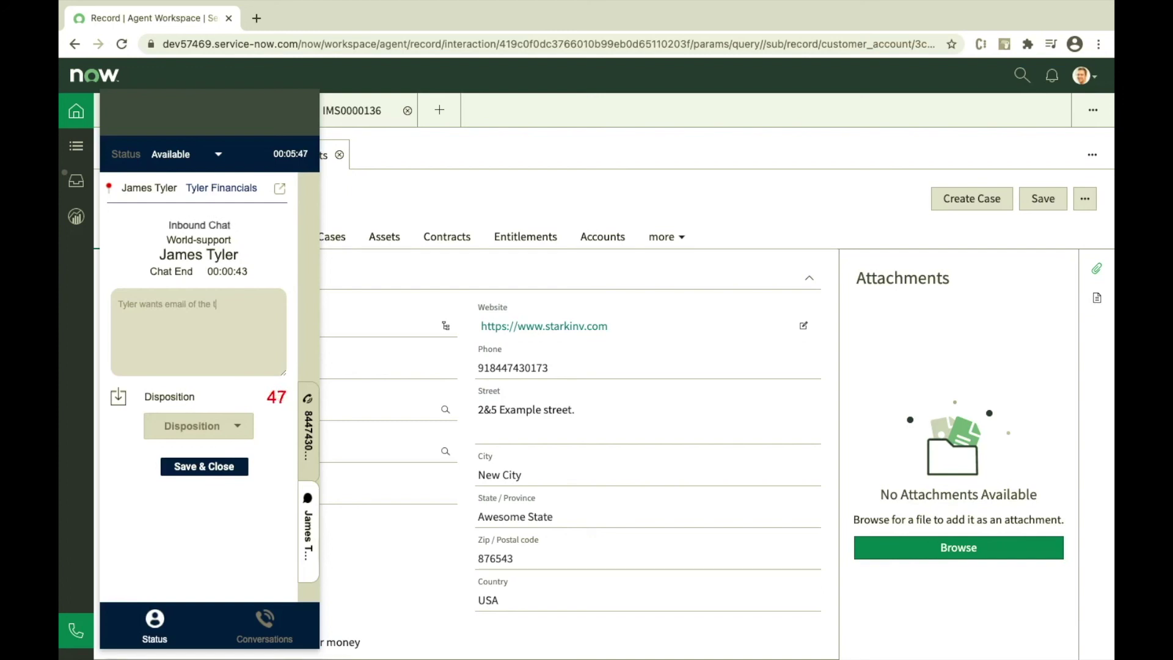
text(ariff)
Give the chat a Success disposition, save and close the wrap-up, and log out of App Connect
click(224, 425)
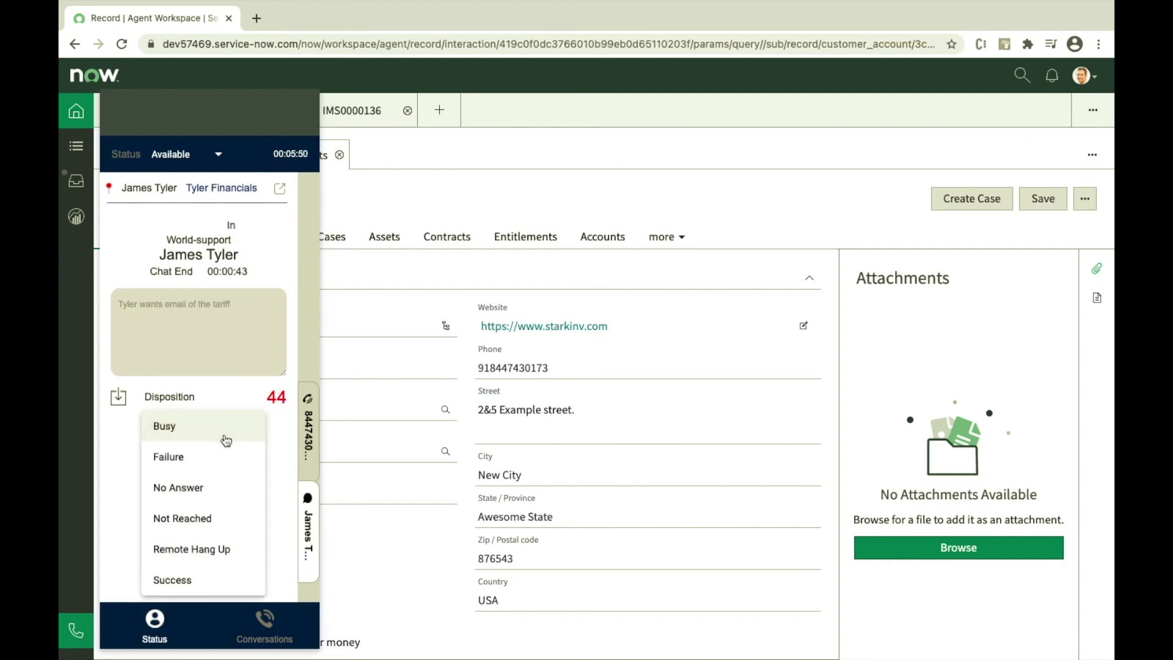
click(192, 581)
click(222, 463)
click(217, 502)
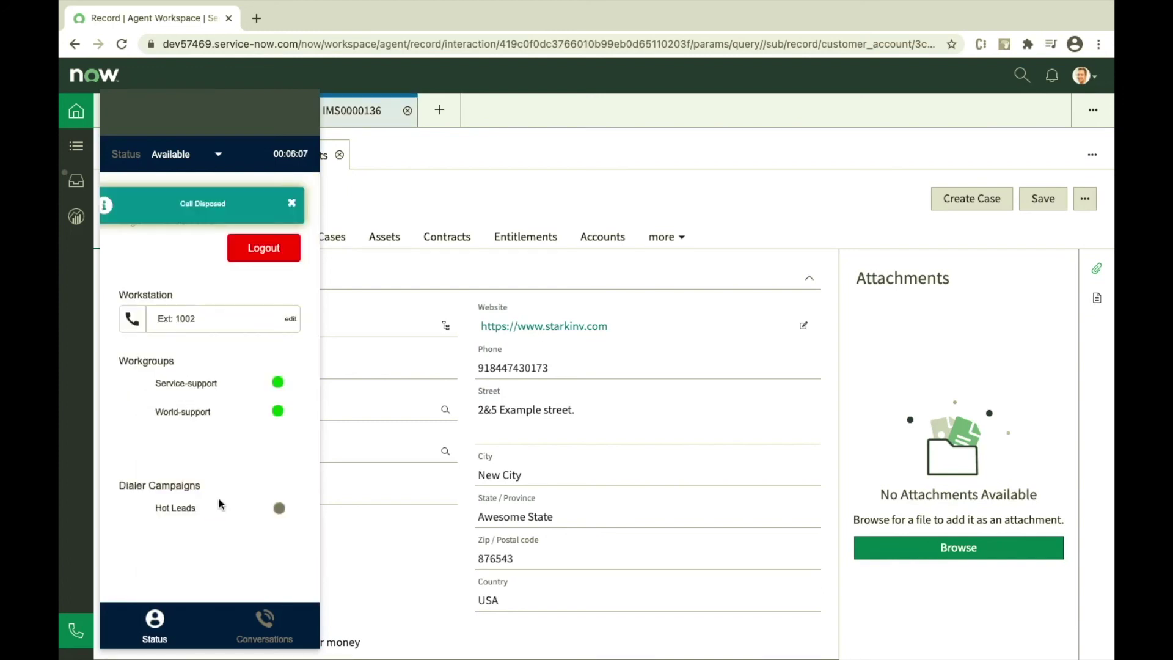
click(258, 241)
click(72, 629)
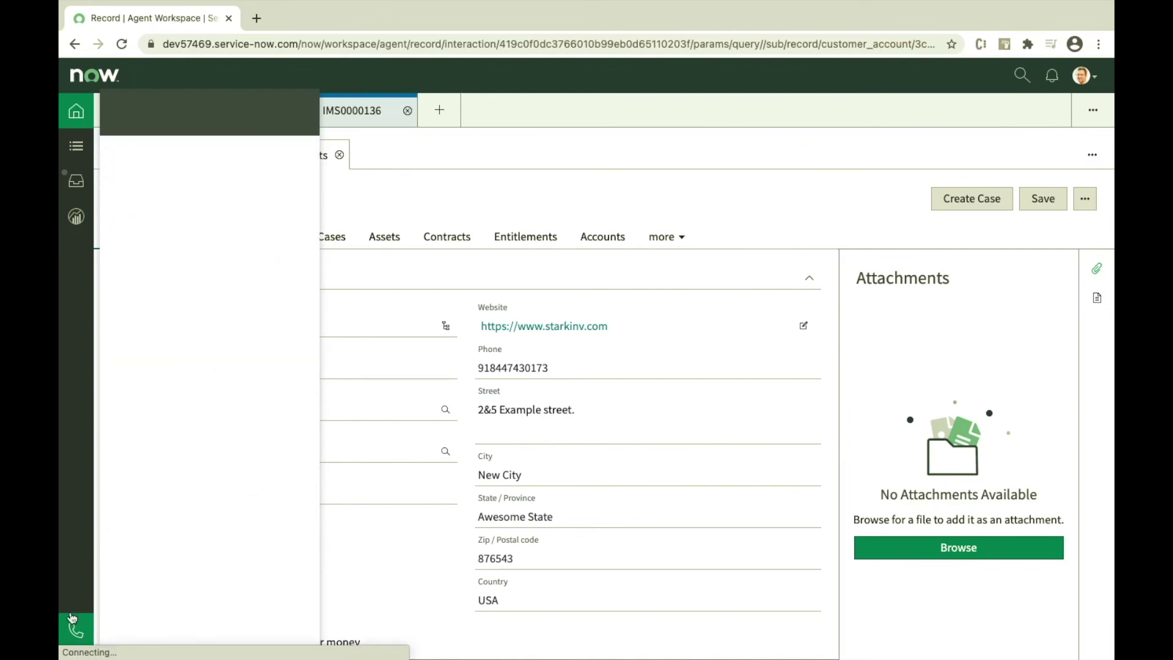